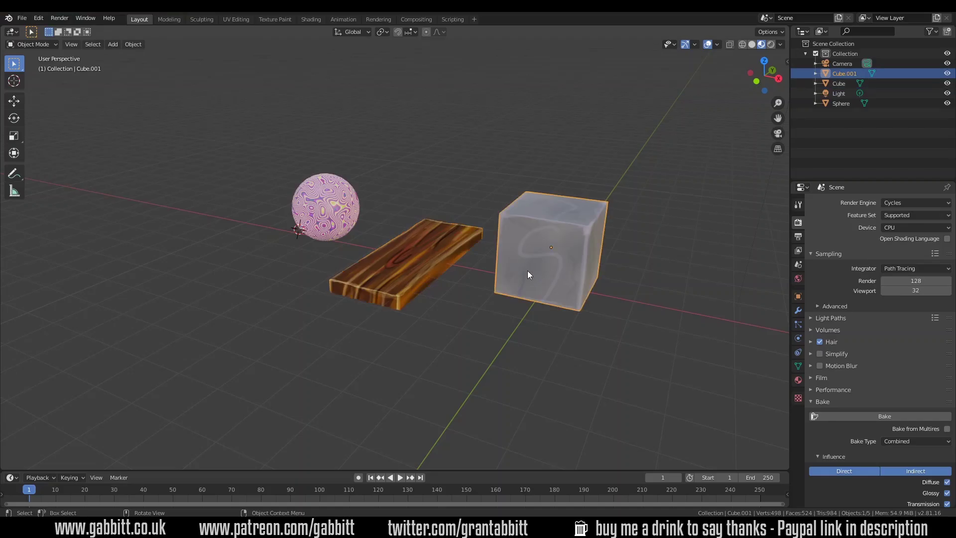
Step: Examine the material nodes of the sphere, wooden plank and stone cube, including the stone image texture
left_click(357, 227)
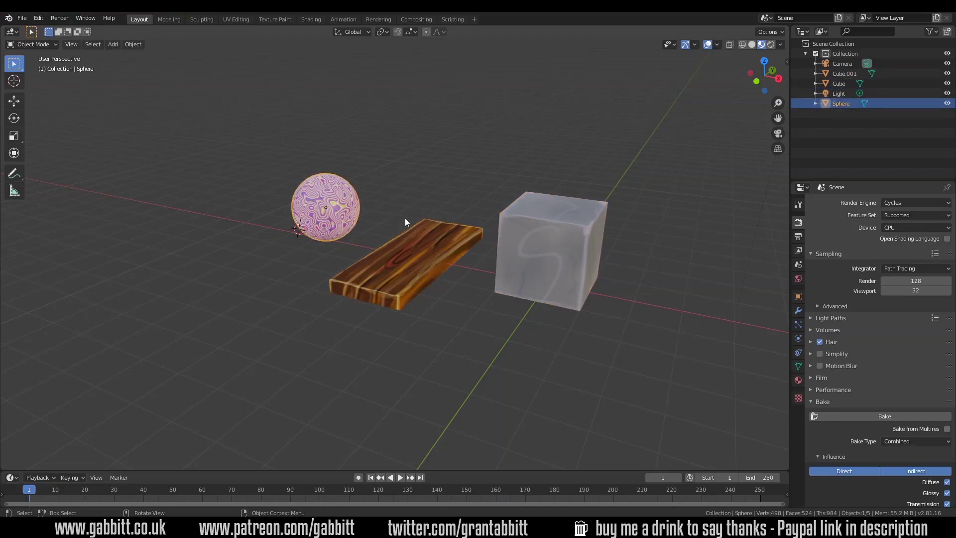
left_click(310, 19)
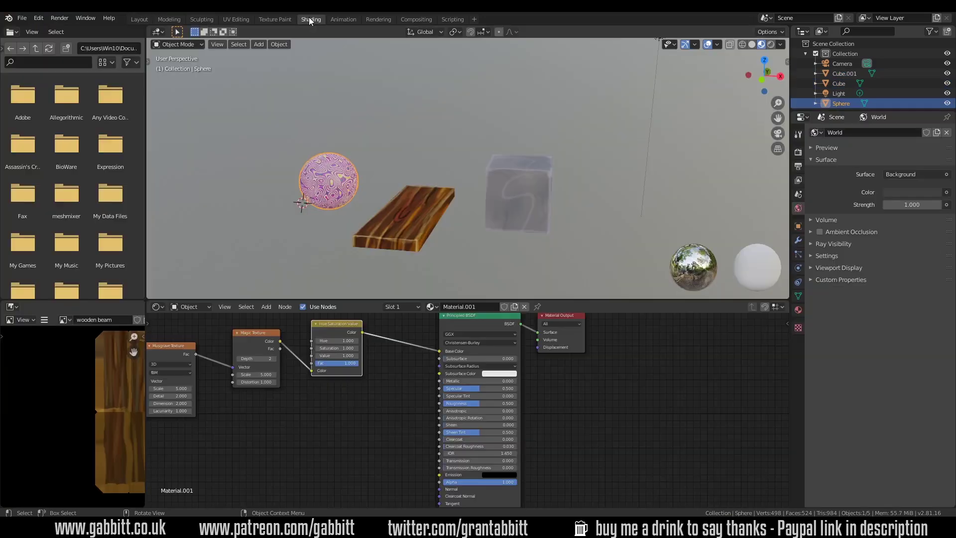
left_click(390, 238)
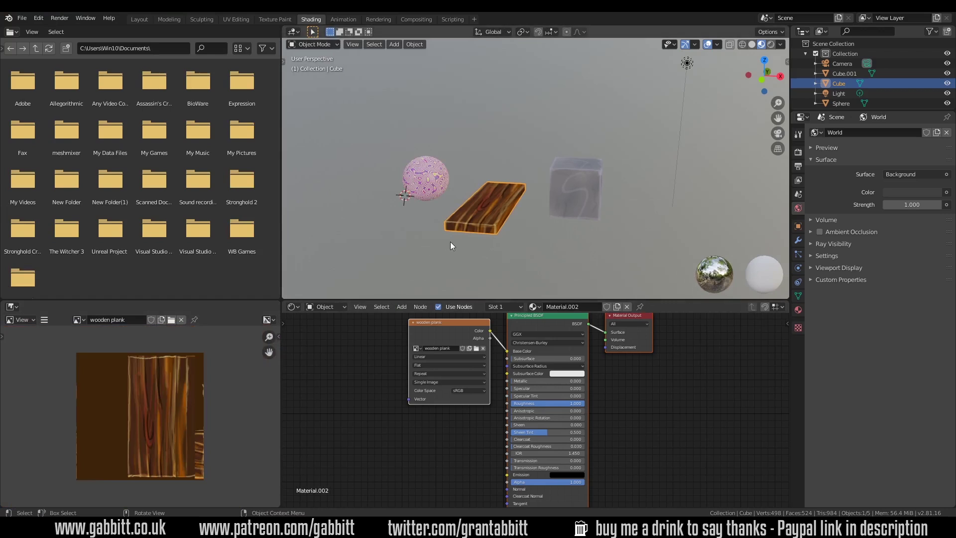
left_click(571, 196)
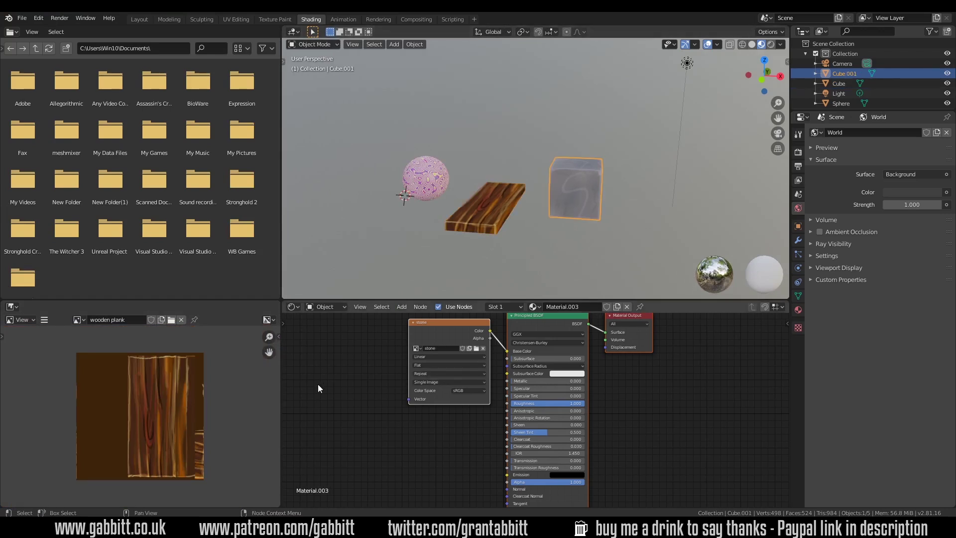
left_click(80, 321)
left_click(94, 335)
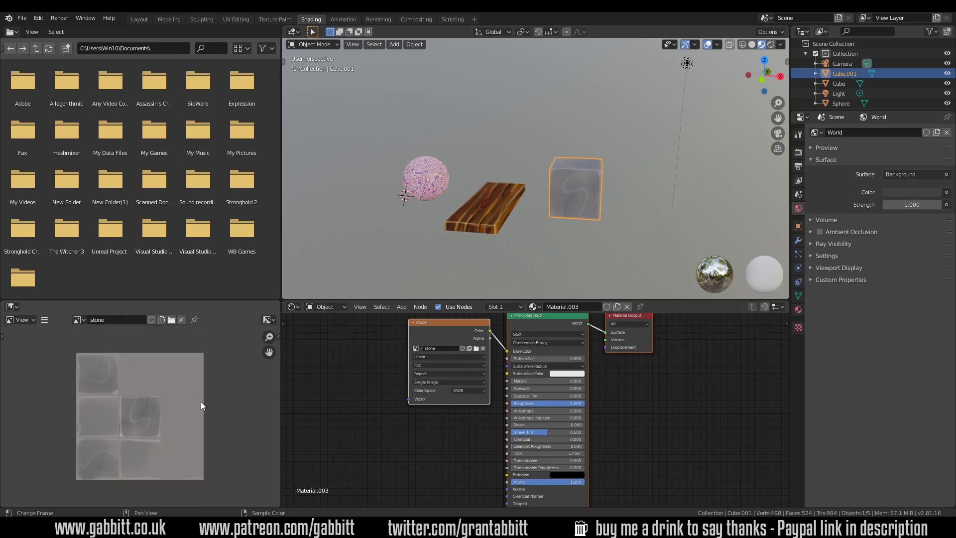
left_click(437, 185)
middle_click_drag(371, 419, 518, 432)
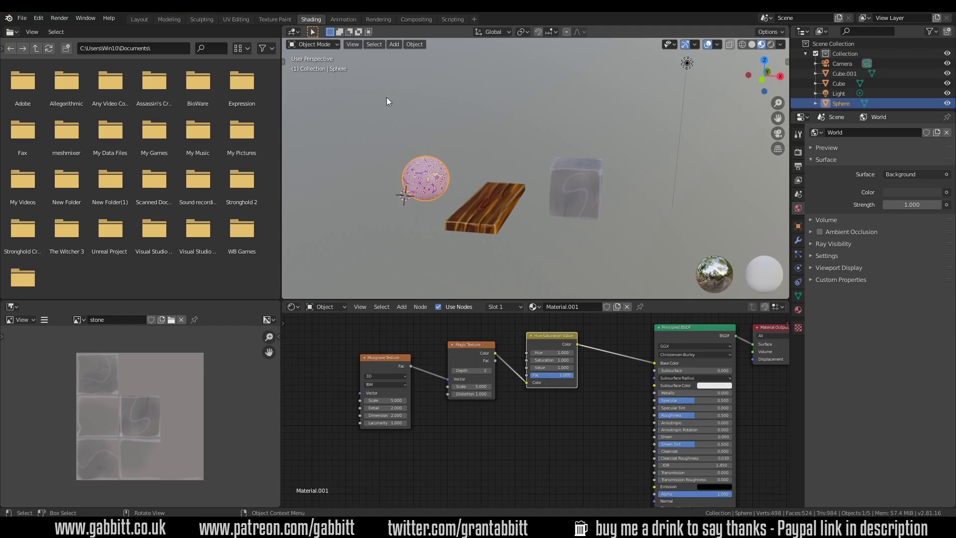
Step: Examine the UV layouts of the sphere, the wooden plank and the stone cube in the UV editor
left_click(238, 18)
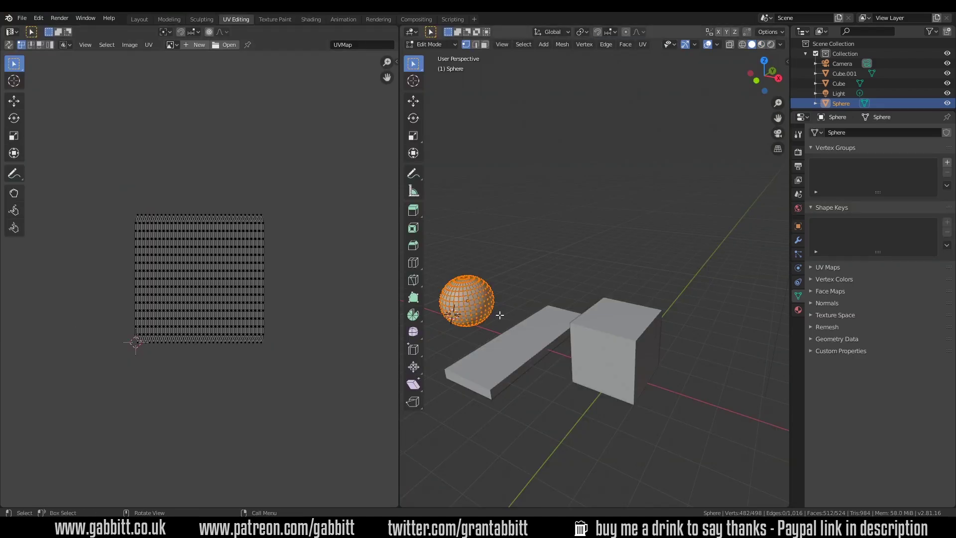
middle_click_drag(558, 364, 506, 345)
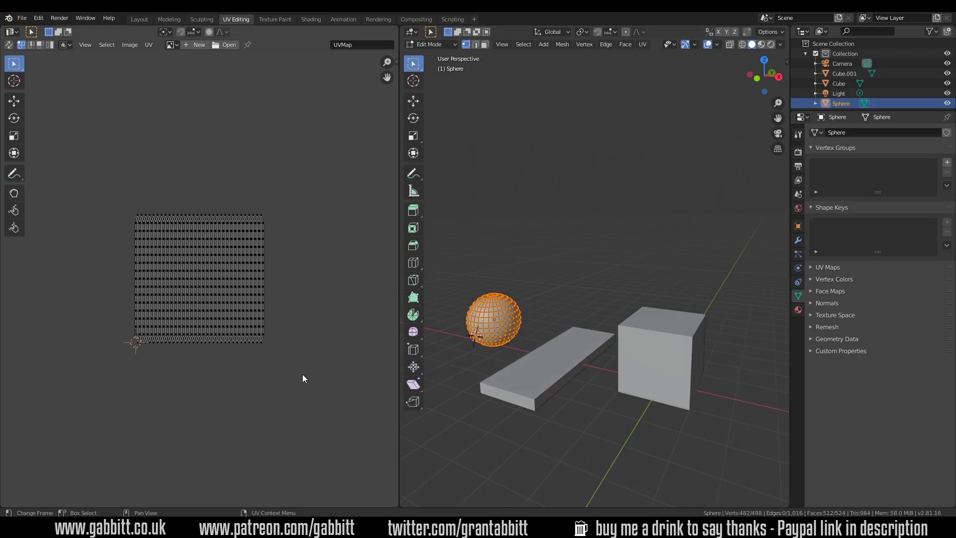
key("Tab")
left_click(517, 390)
key("Tab")
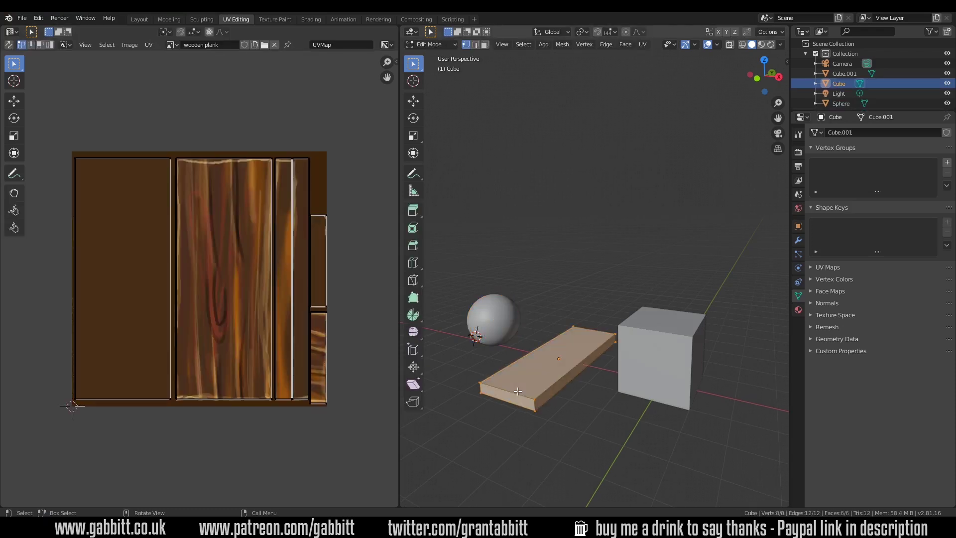
key("Tab")
left_click(662, 356)
key("Tab")
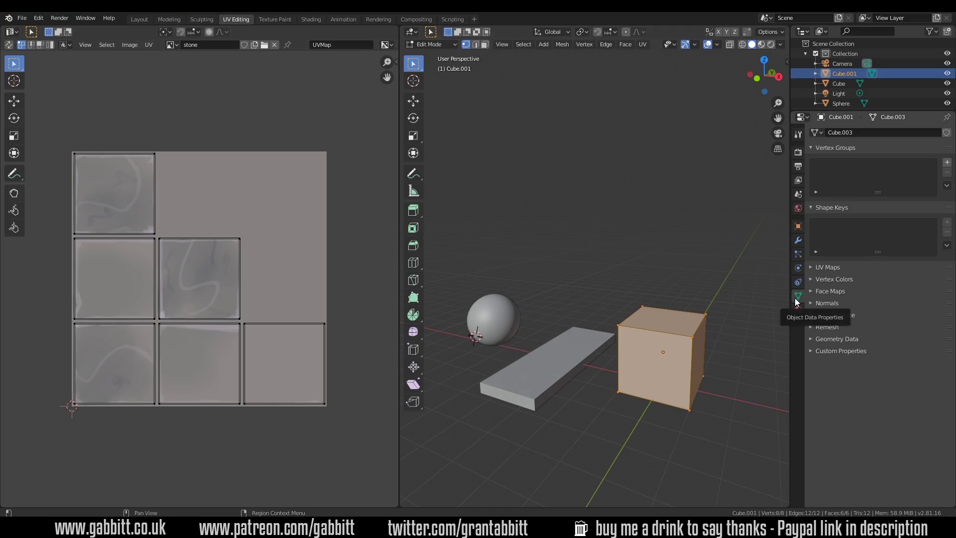
Step: Check the existing UV maps listed for the stone cube, the sphere and the wooden plank
left_click(811, 267)
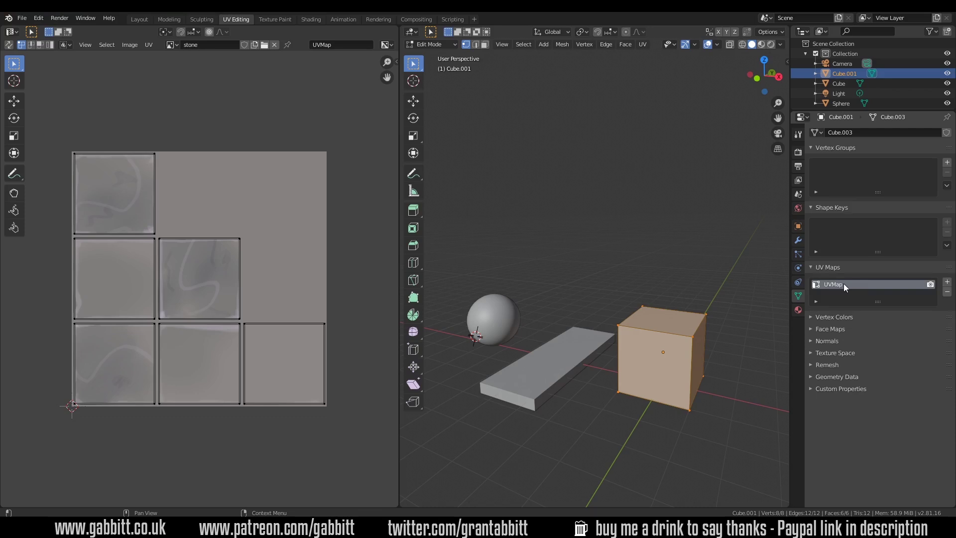
key("Tab")
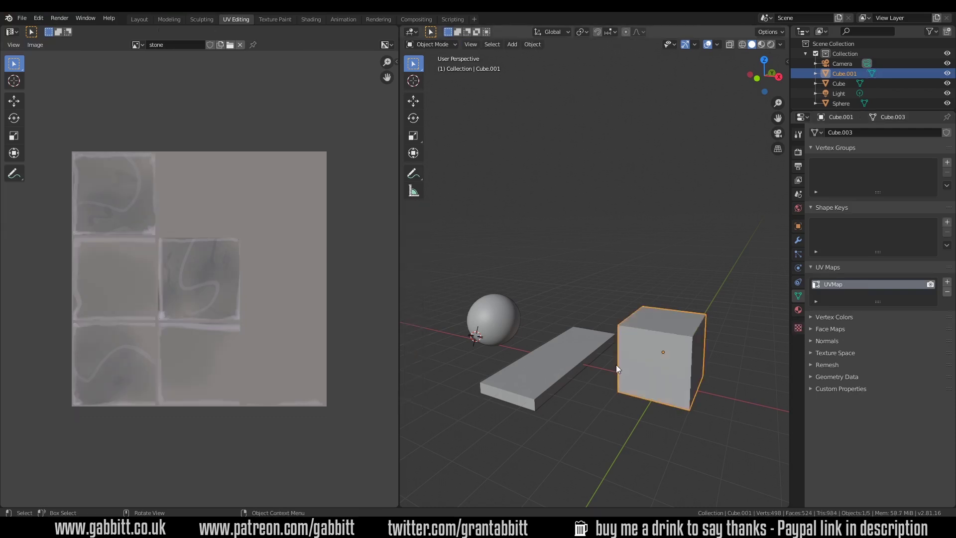
left_click(591, 356)
left_click(496, 316)
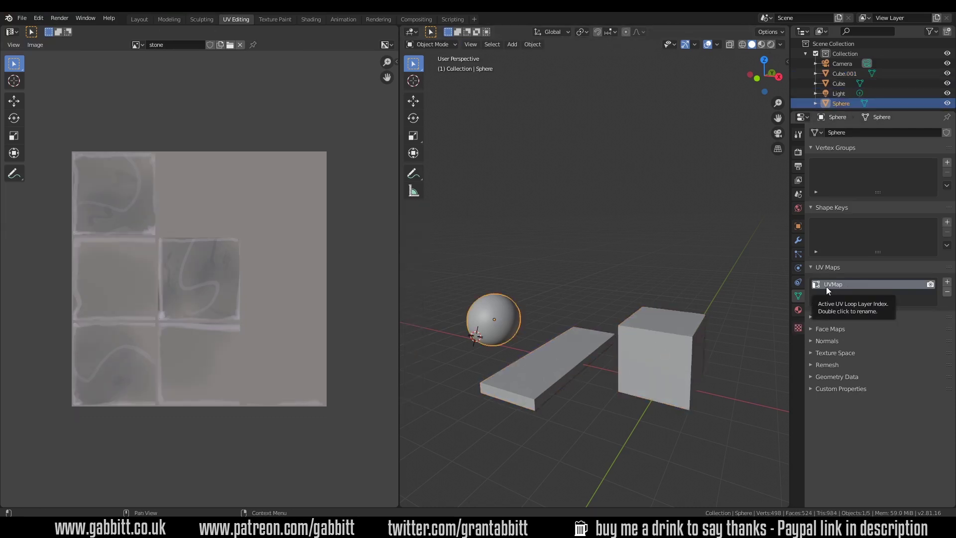
left_click(536, 362)
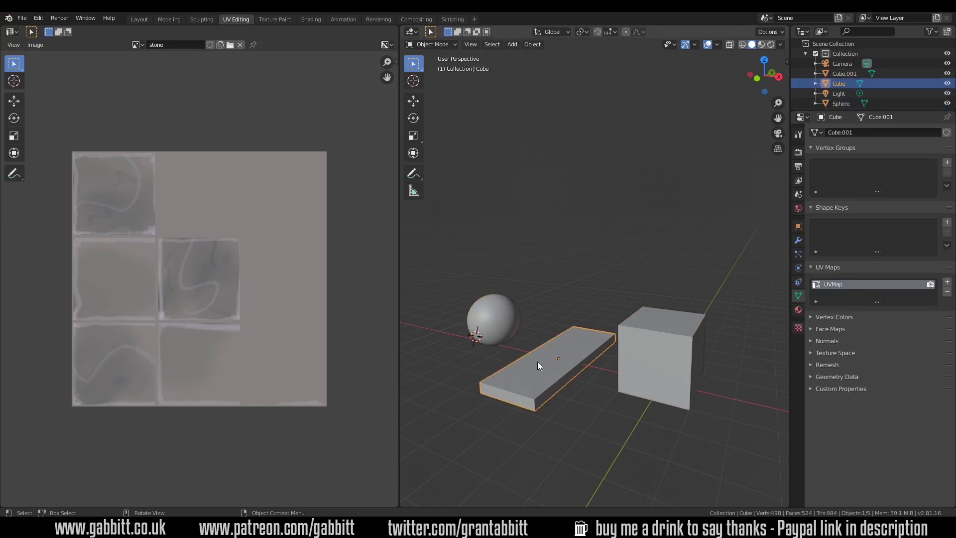
Step: Add a second UV map to the stone cube and name it bake
left_click(630, 356)
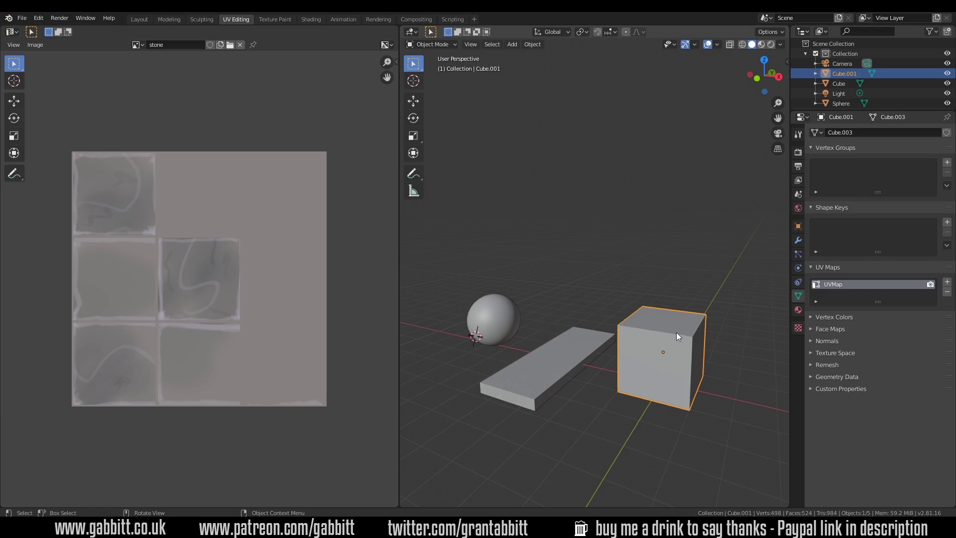
left_click(946, 282)
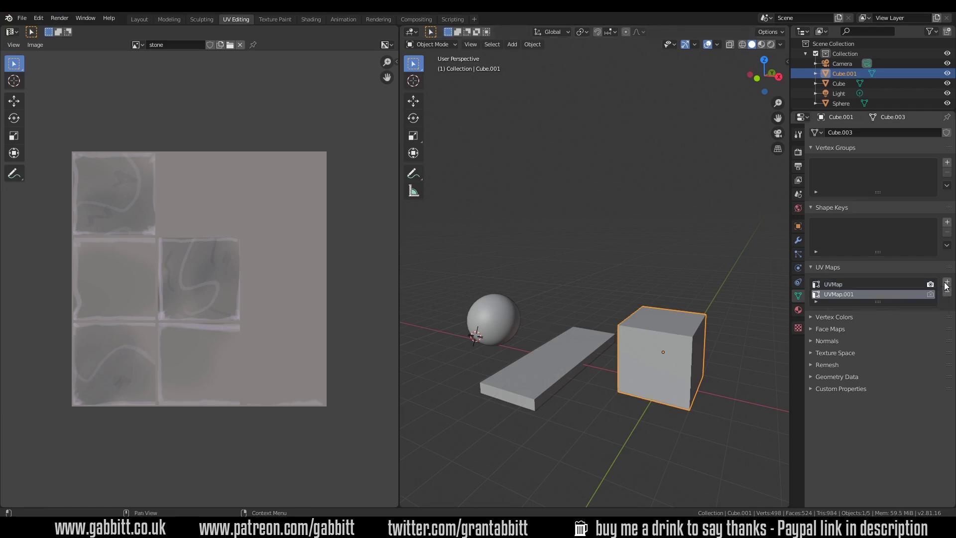
double_click(840, 296)
type("bake")
Step: Give the wooden plank and the sphere a second UV map named bake as well
left_click(525, 361)
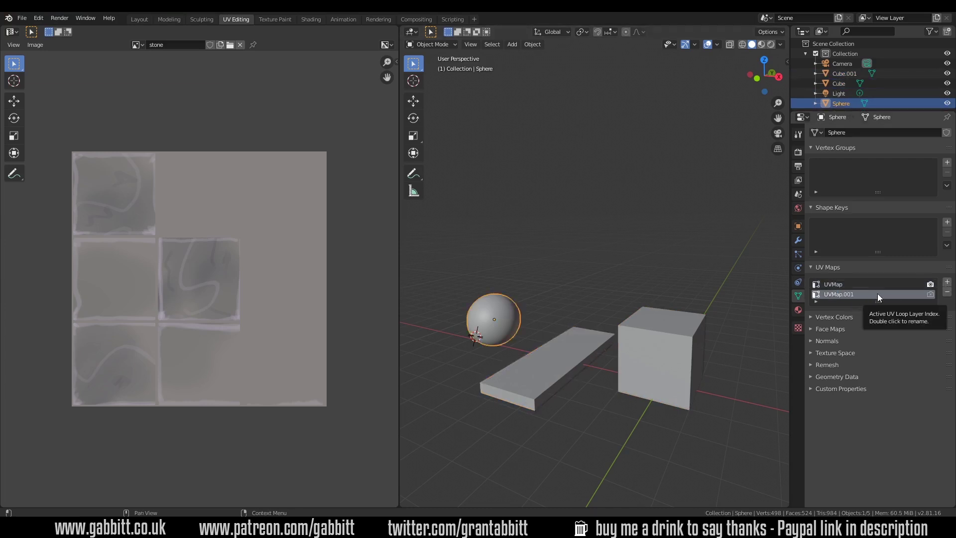
double_click(860, 294)
type("bake")
key("Return")
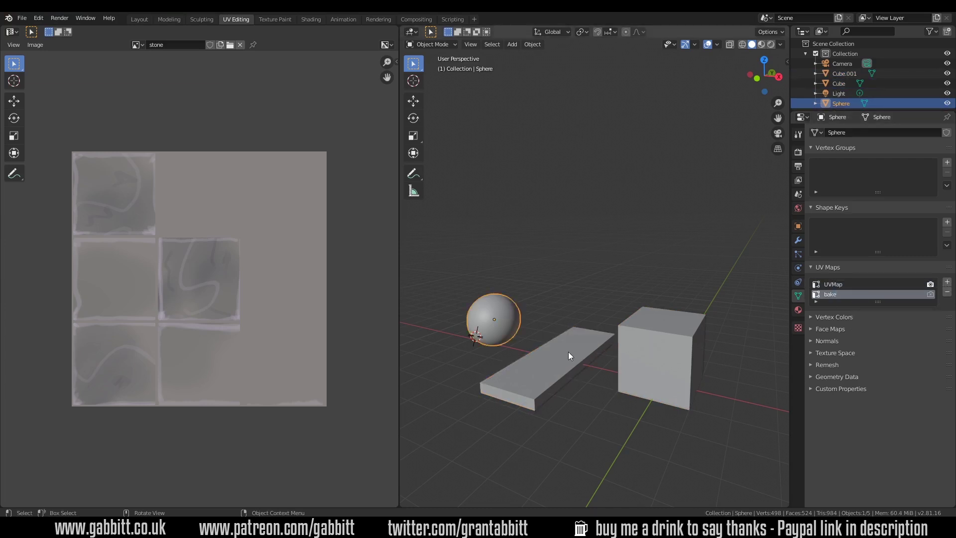
left_click(589, 336)
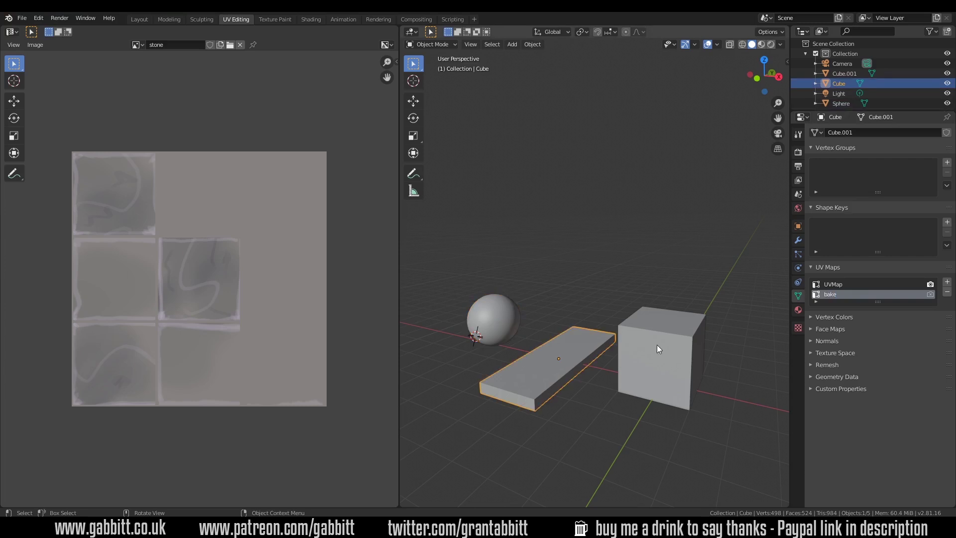
left_click(655, 344)
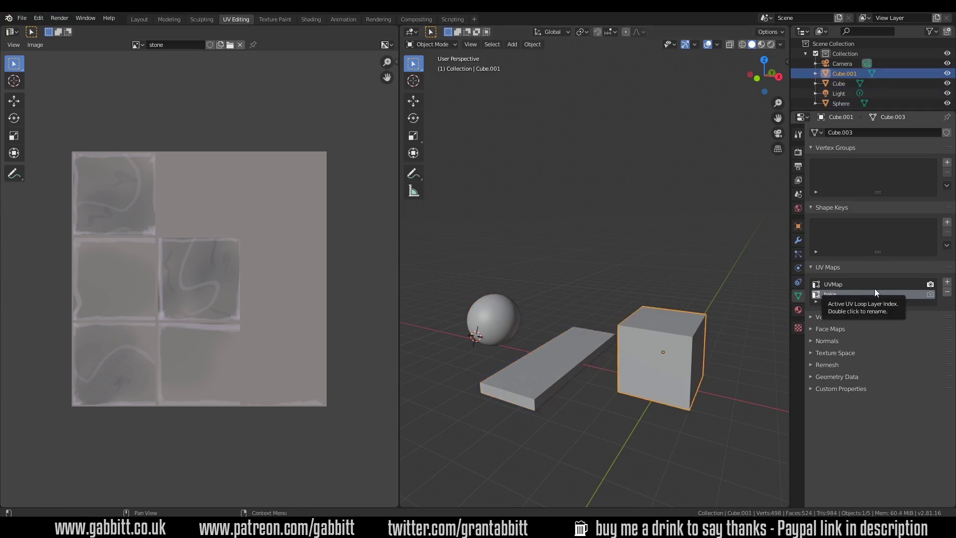
Step: Show the materials in the 3D viewport and check which UV map is active for rendering on each object
left_click(760, 46)
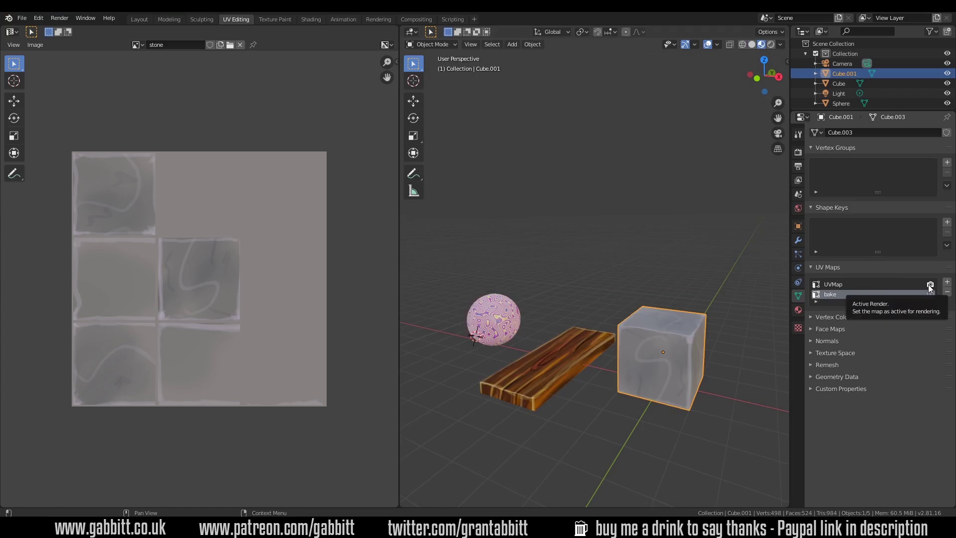
left_click(556, 367)
left_click(511, 328)
left_click(545, 359)
left_click(628, 351)
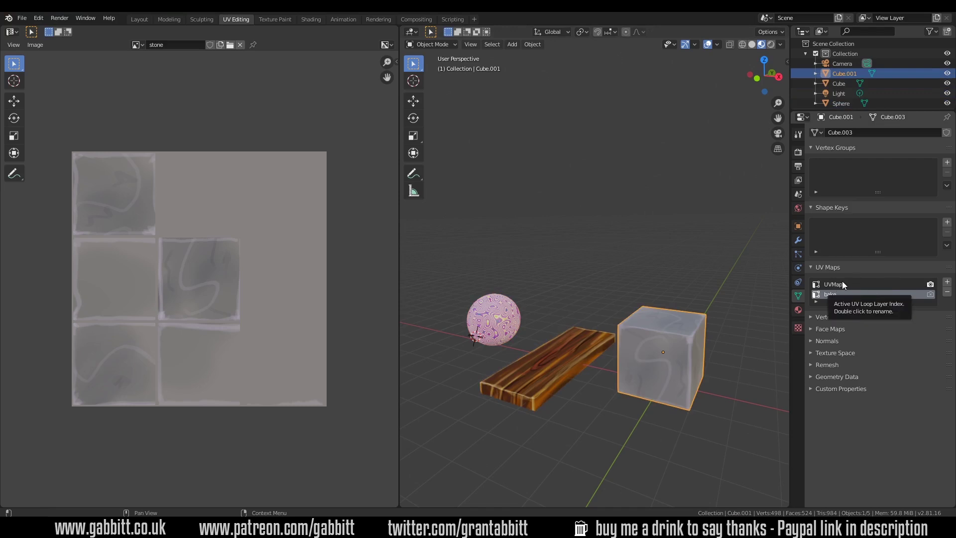
Step: Check the selected UV map and the render-active UV map on the plank, sphere and stone cube
left_click(930, 295)
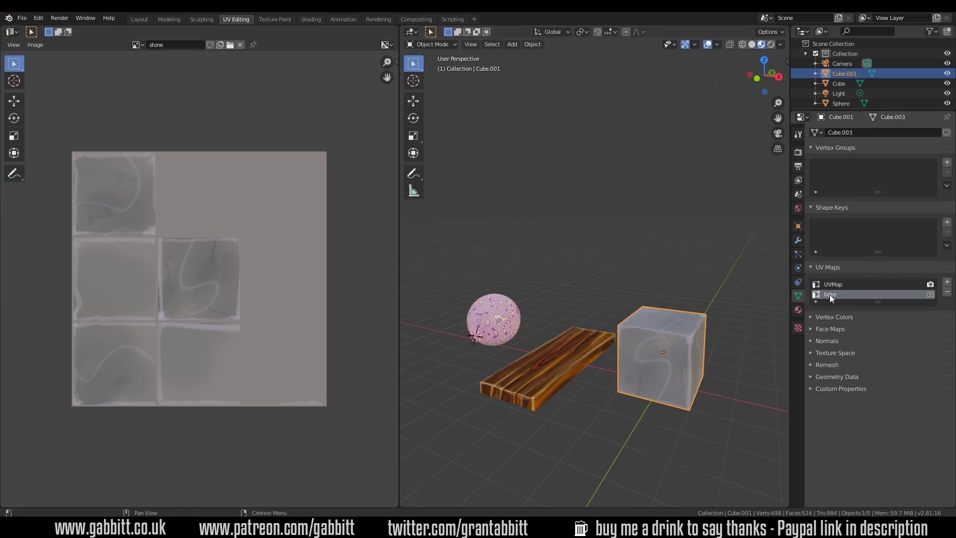
left_click(587, 351)
left_click(512, 321)
left_click(553, 349)
left_click(637, 349)
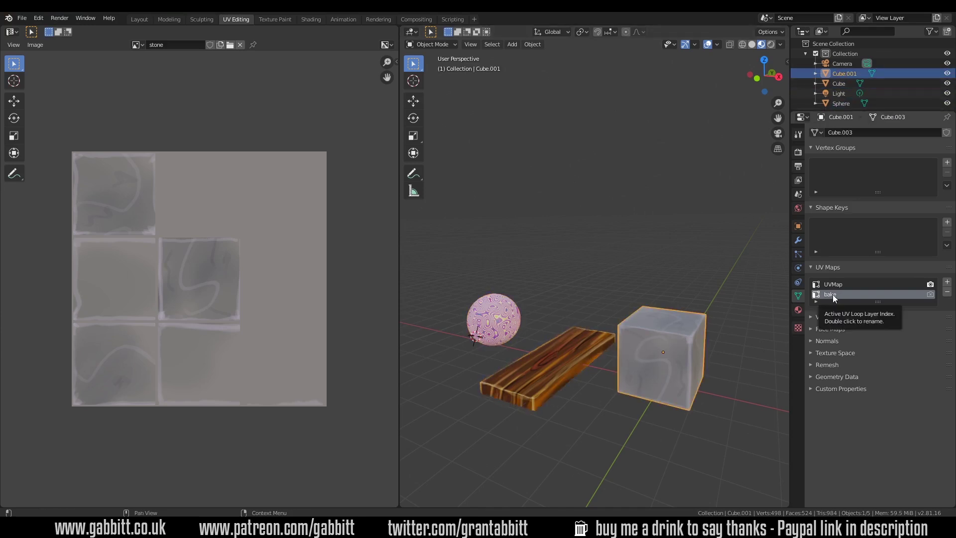
Step: Unwrap all three objects together into the bake UV map with Smart UV Project, using an island margin of 0.06
left_click_drag(480, 267, 690, 408)
key("Tab")
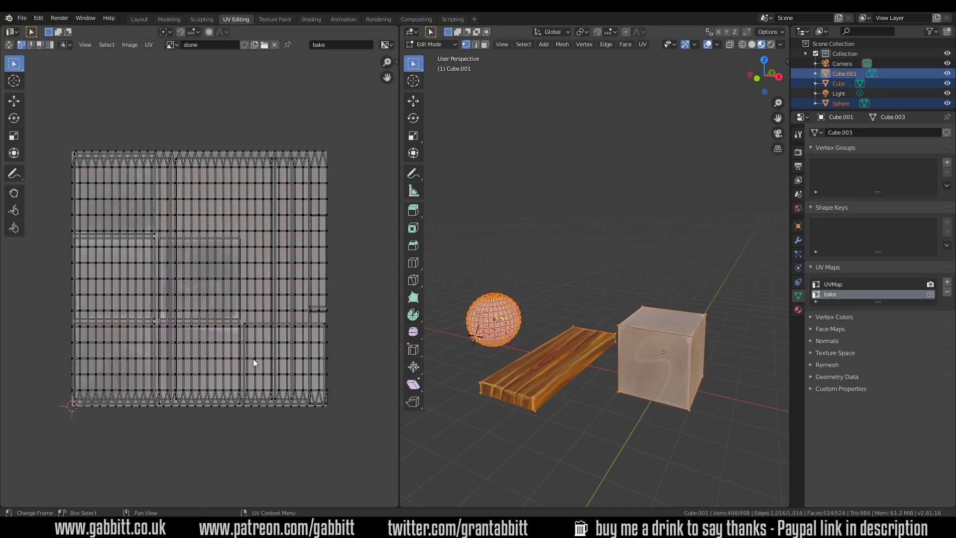
key("u")
left_click(548, 276)
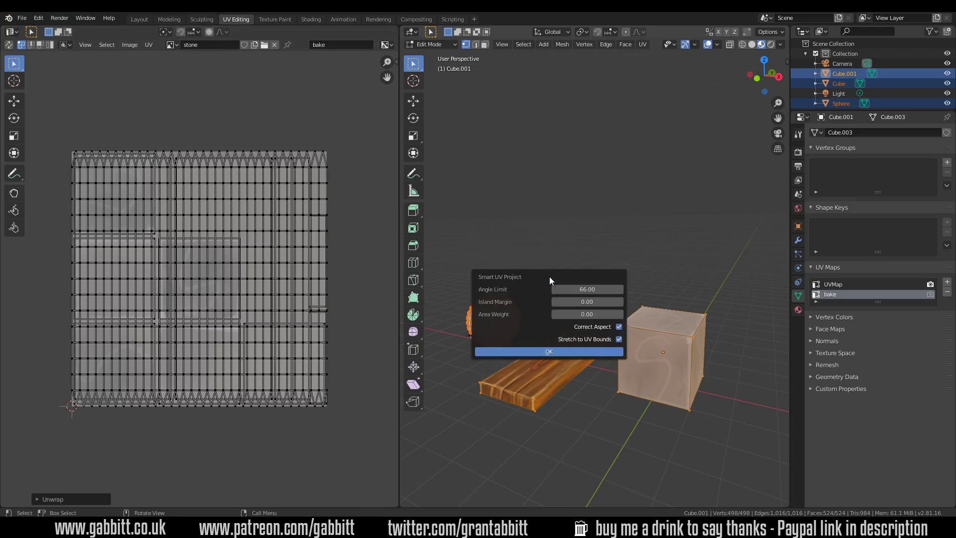
left_click(620, 302)
left_click(620, 301)
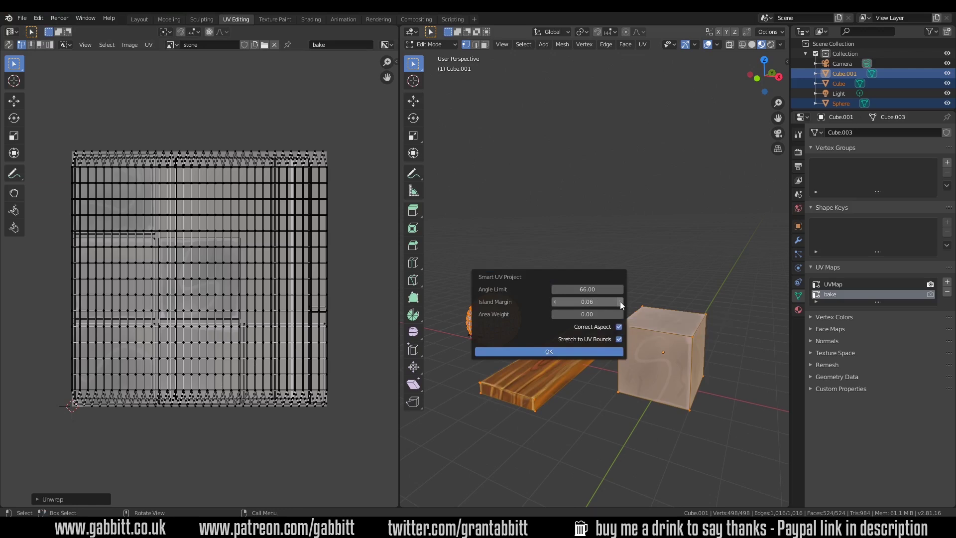
left_click(557, 352)
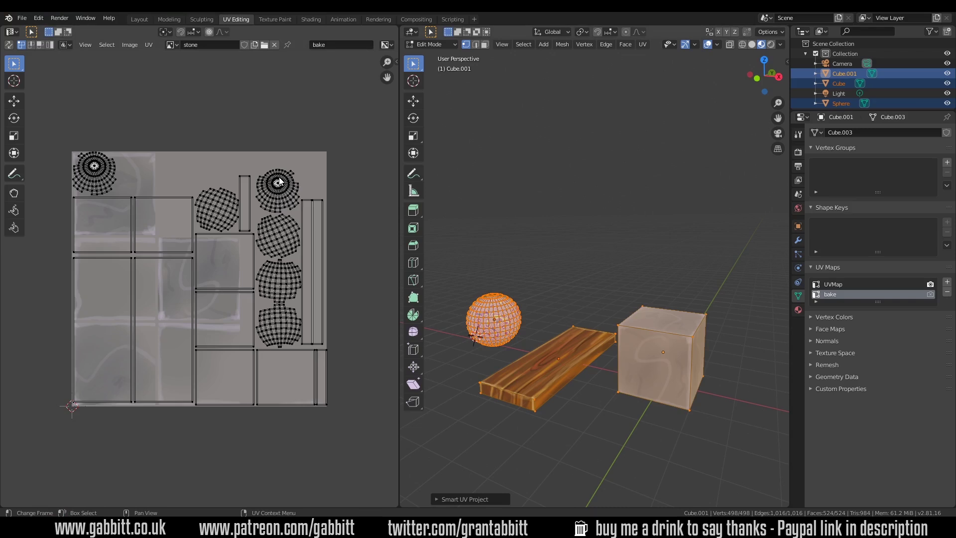
Step: Move the outer of the two adjoining long narrow UV islands about 0.007 horizontally outward to separate them
scroll(363, 302, "up", 6)
middle_click_drag(362, 303, 237, 313)
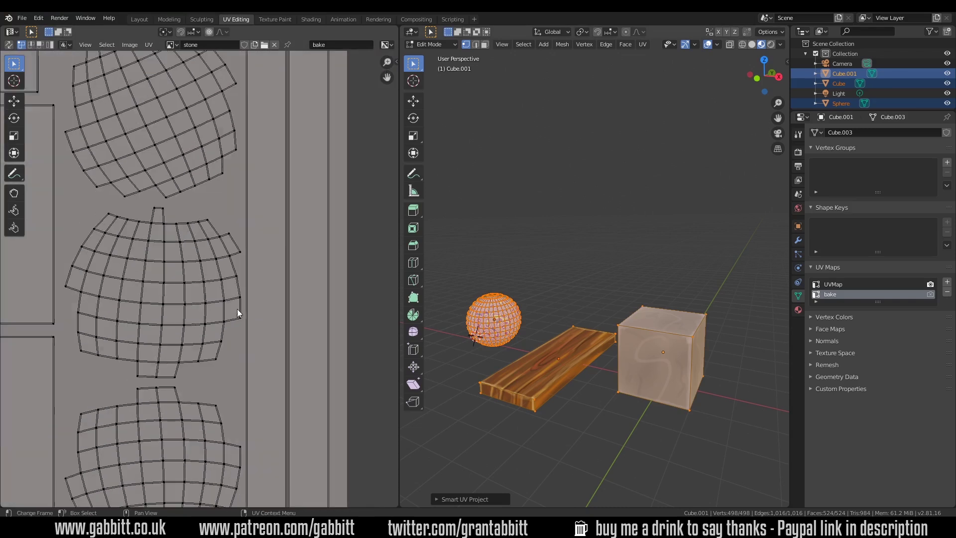
scroll(237, 313, "down", 2)
middle_click_drag(259, 262, 239, 304)
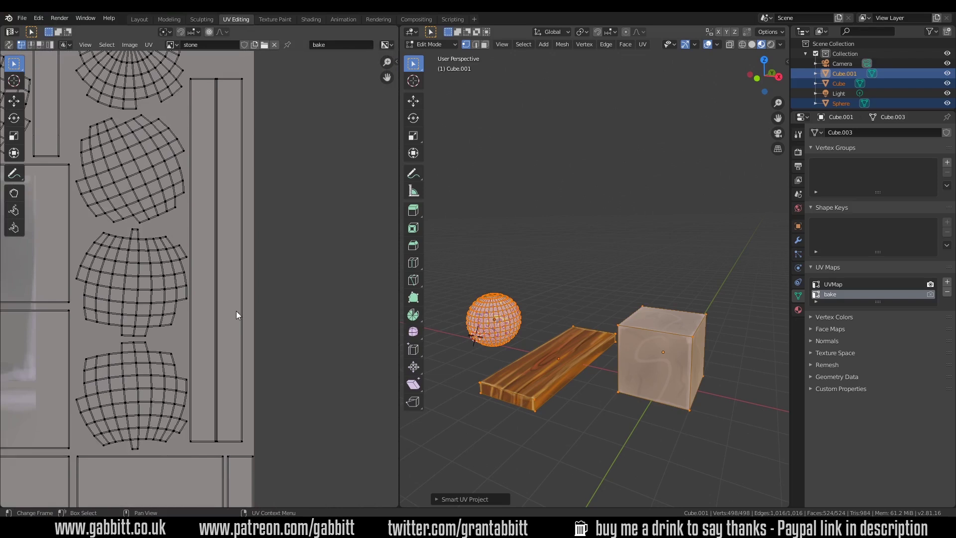
left_click(220, 254)
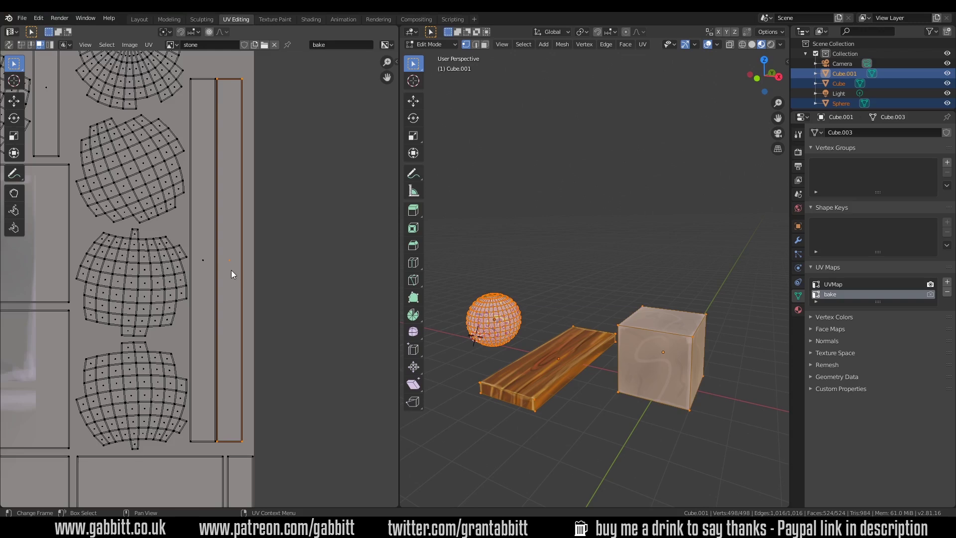
key("g")
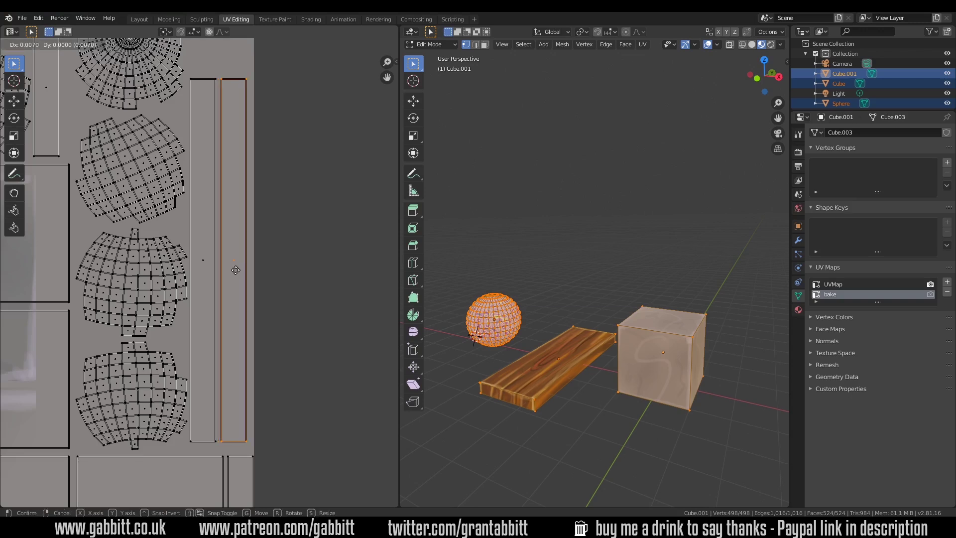
left_click(236, 269)
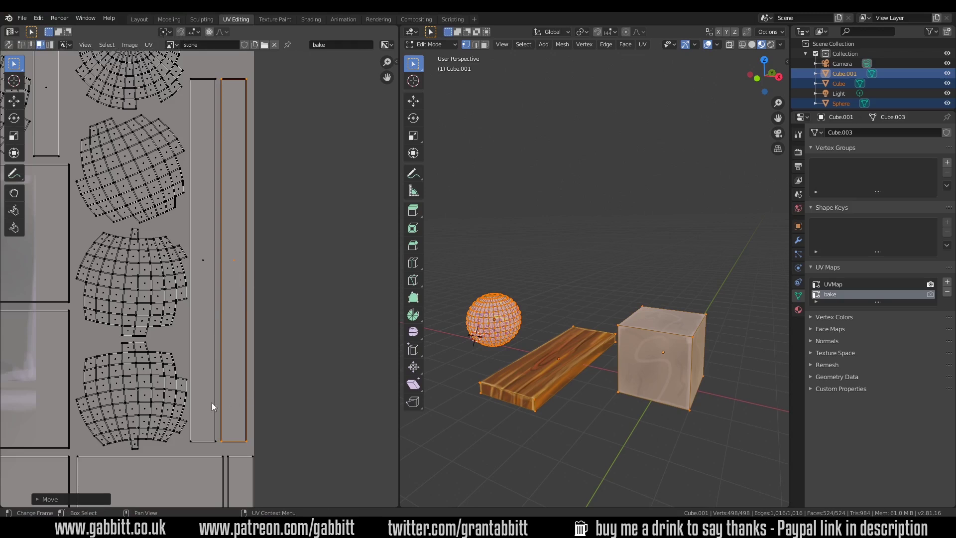
Step: Edit the stone cube alone and try bake and UVMap in turn as its selected and render-active UV map
key("Tab")
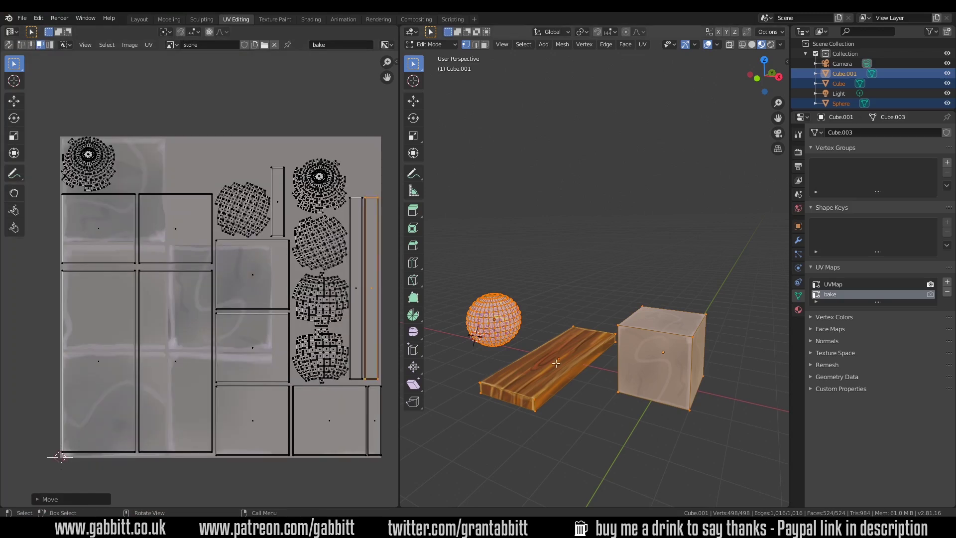
left_click(683, 338)
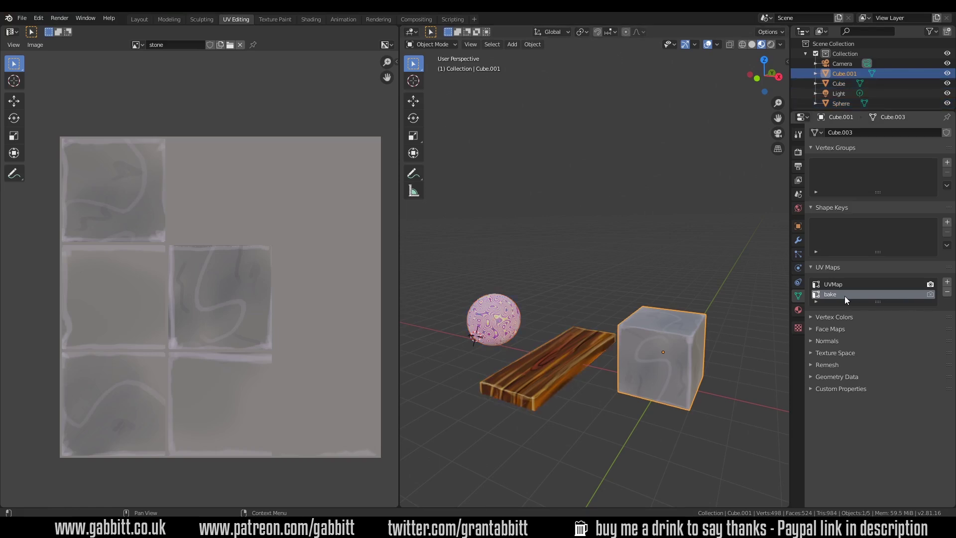
left_click(929, 294)
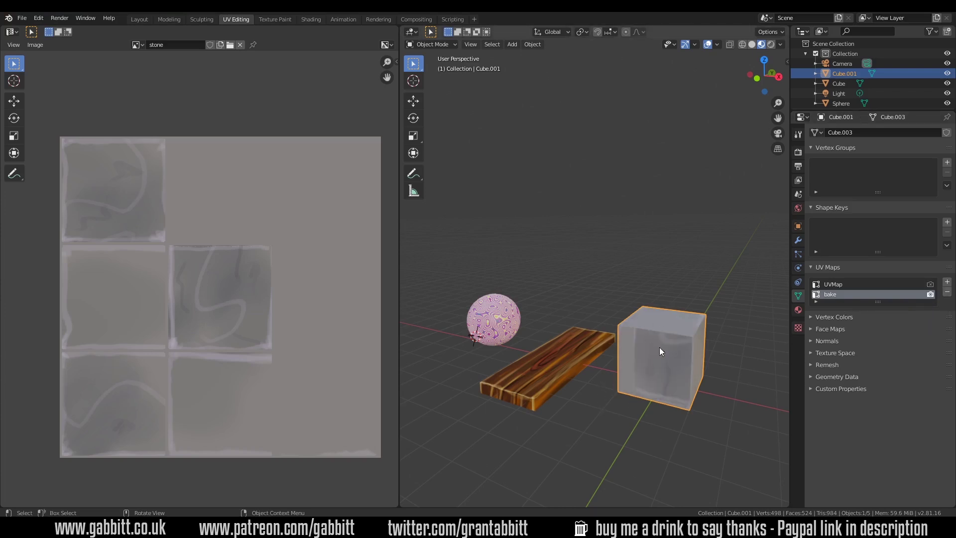
key("Tab")
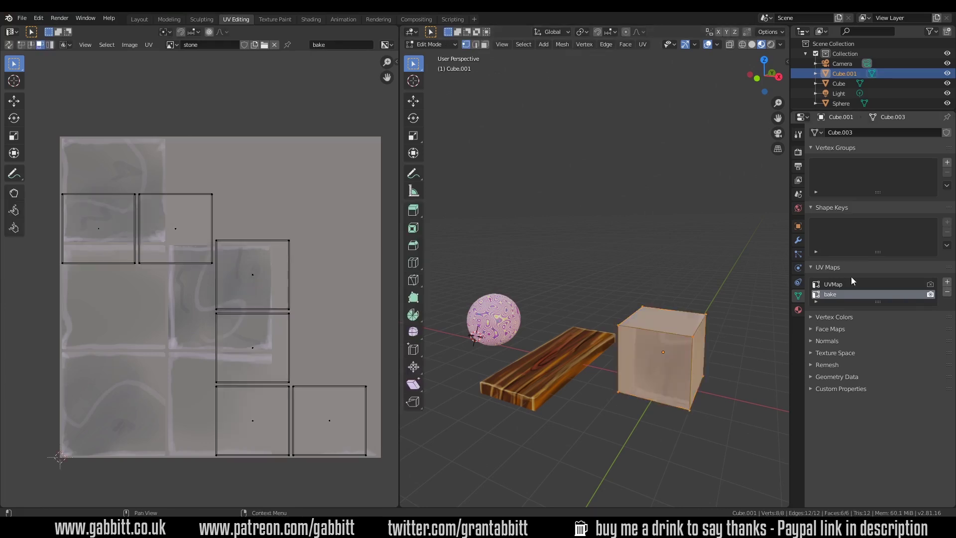
left_click(913, 285)
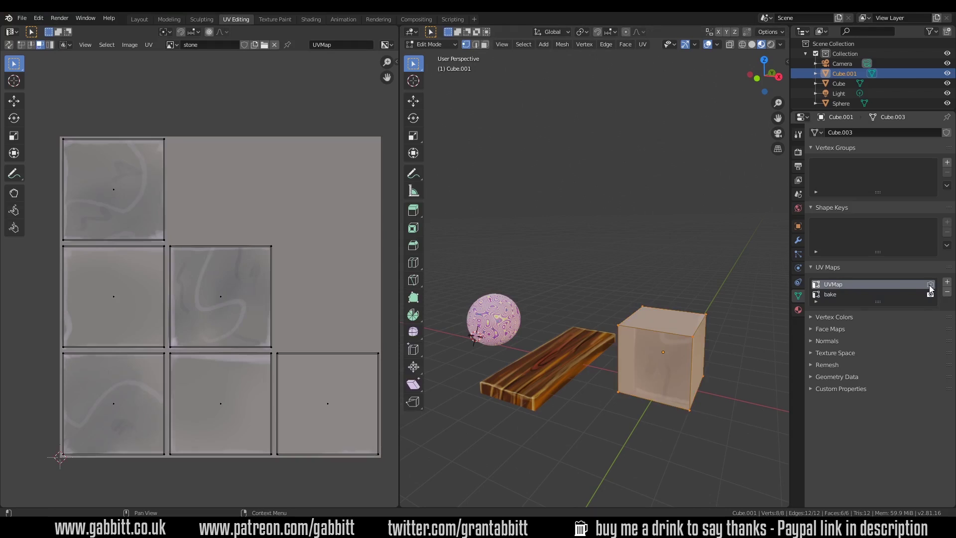
left_click(929, 285)
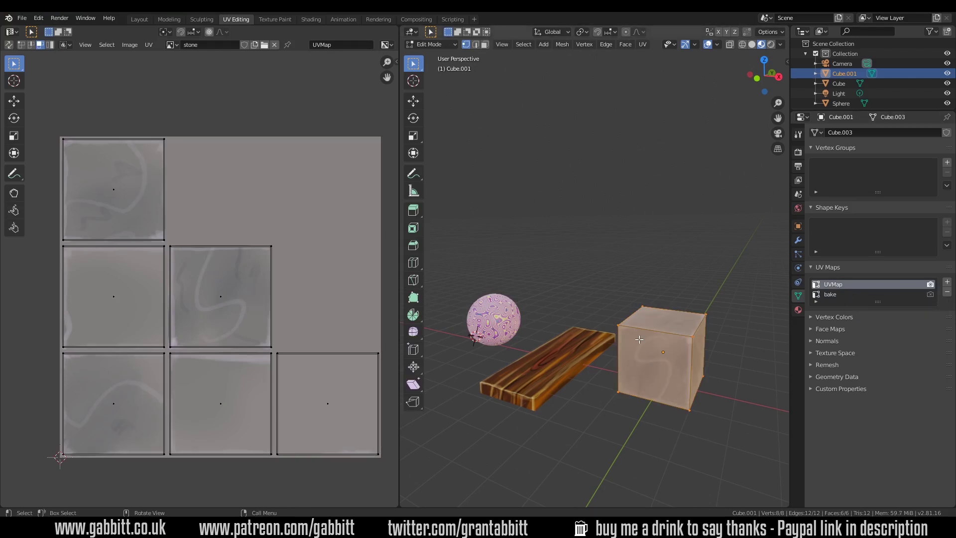
left_click(905, 294)
left_click(929, 295)
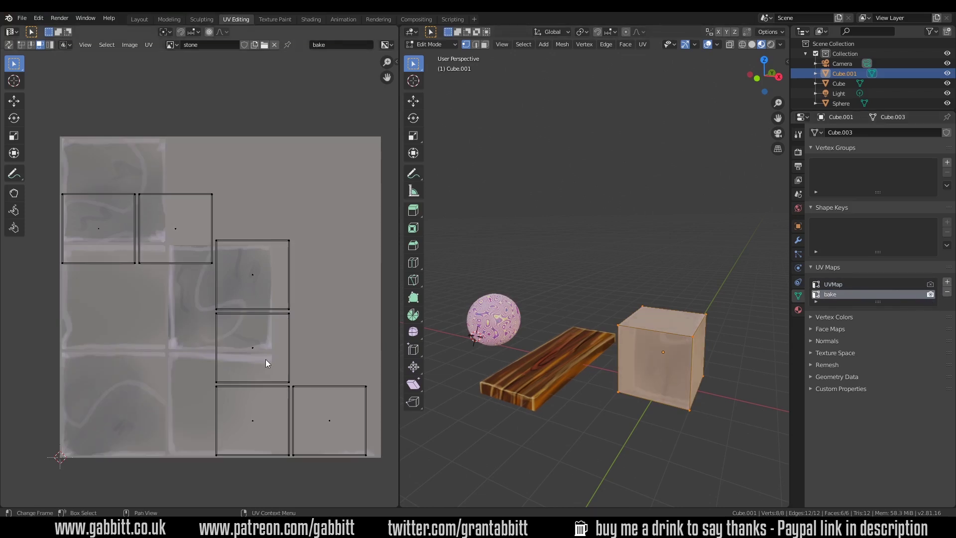
Step: Make UVMap the stone cube's active map for rendering and leave bake as the selected UV map
left_click(890, 285)
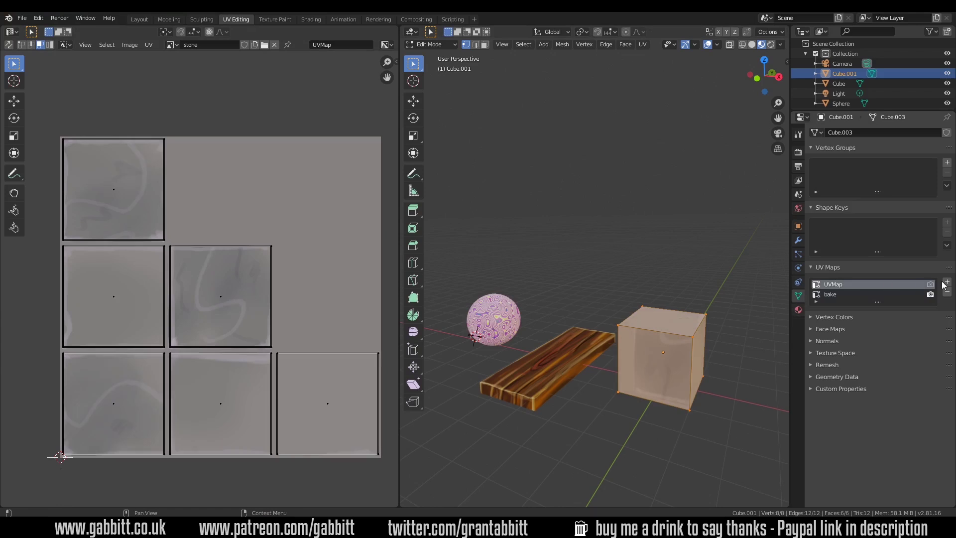
left_click(930, 284)
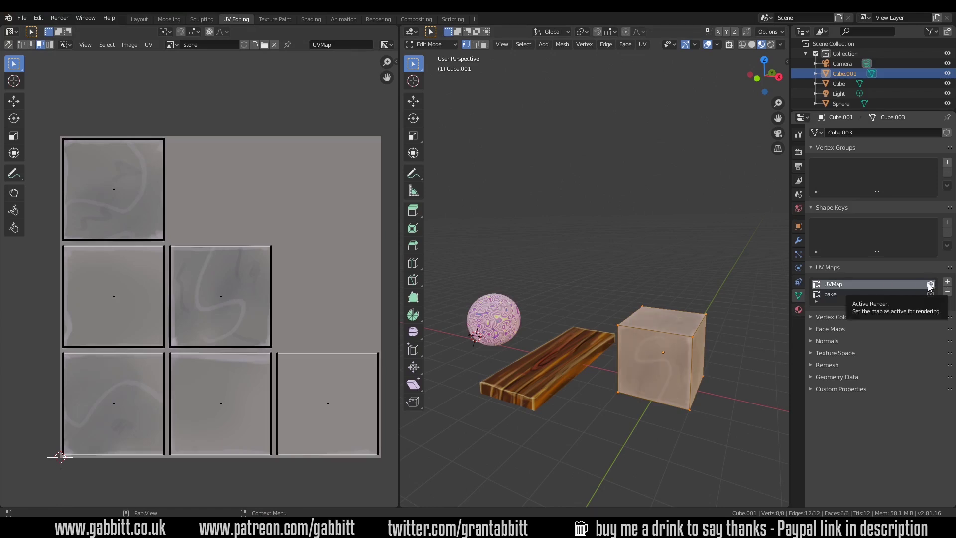
left_click(877, 295)
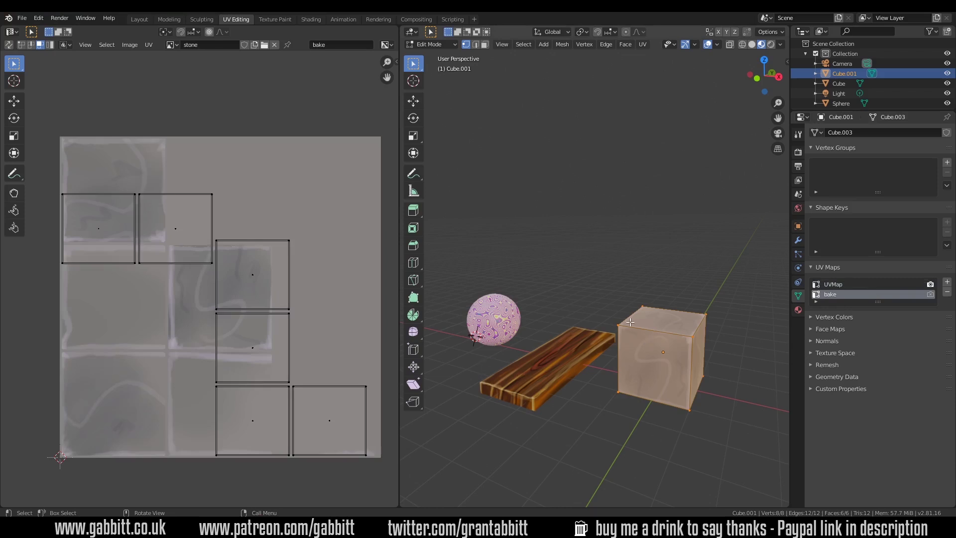
Step: Create a new blank image named bake all 3 without an alpha channel
left_click(254, 46)
left_click(281, 42)
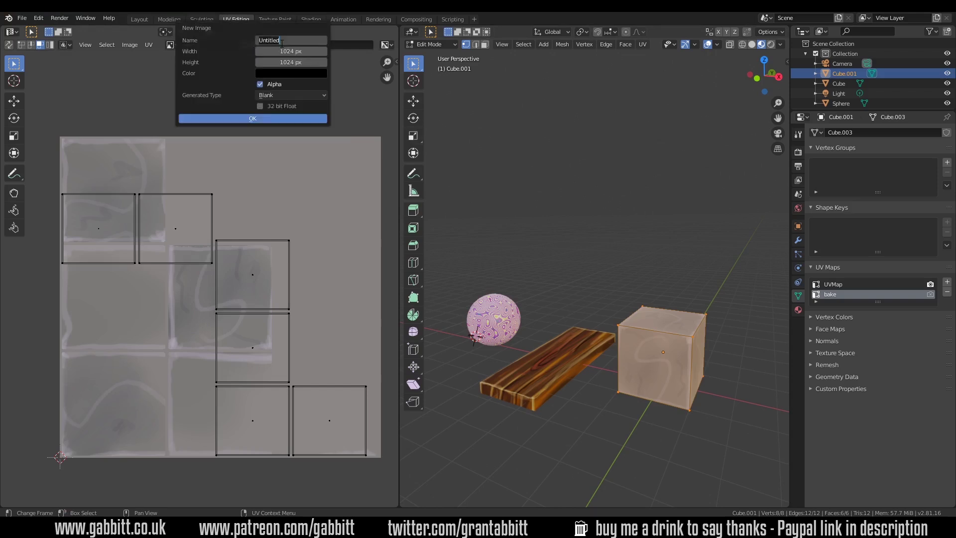
type("bake all 3")
left_click(260, 84)
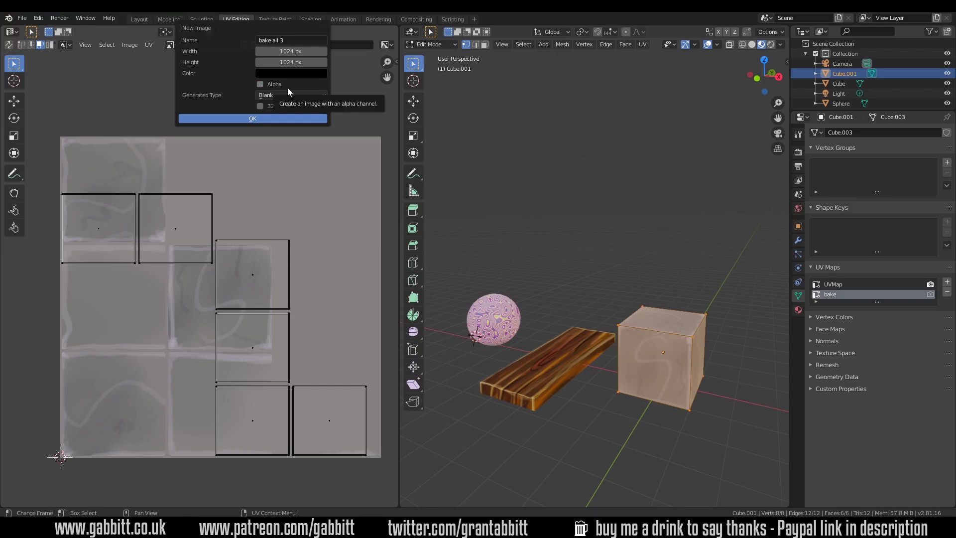
left_click(262, 117)
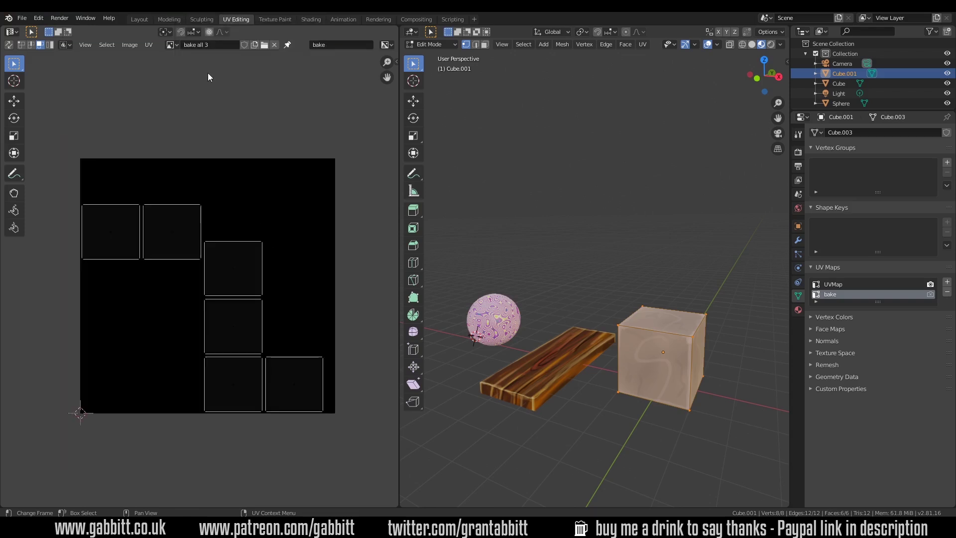
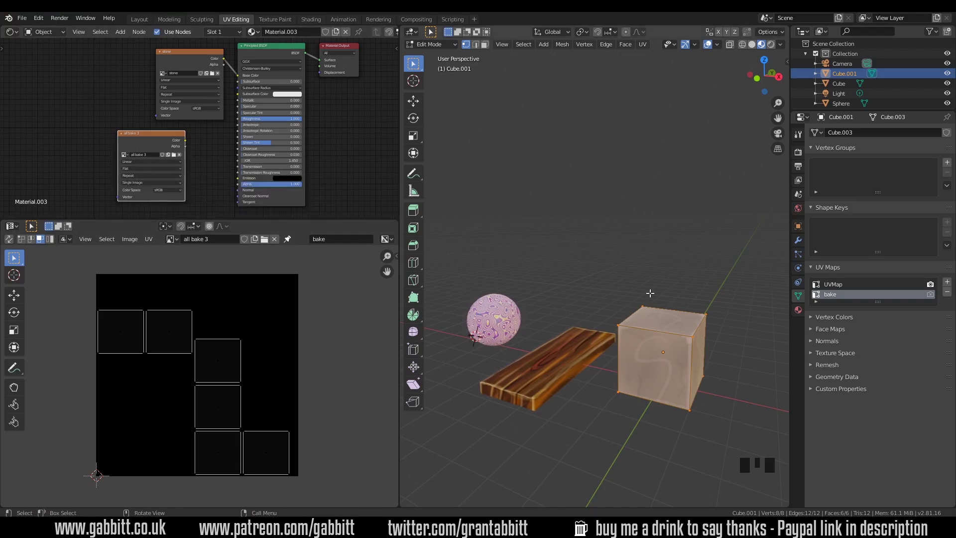
Step: Move the wooden plank image texture node in the plank's material to free space beneath it
key("Tab")
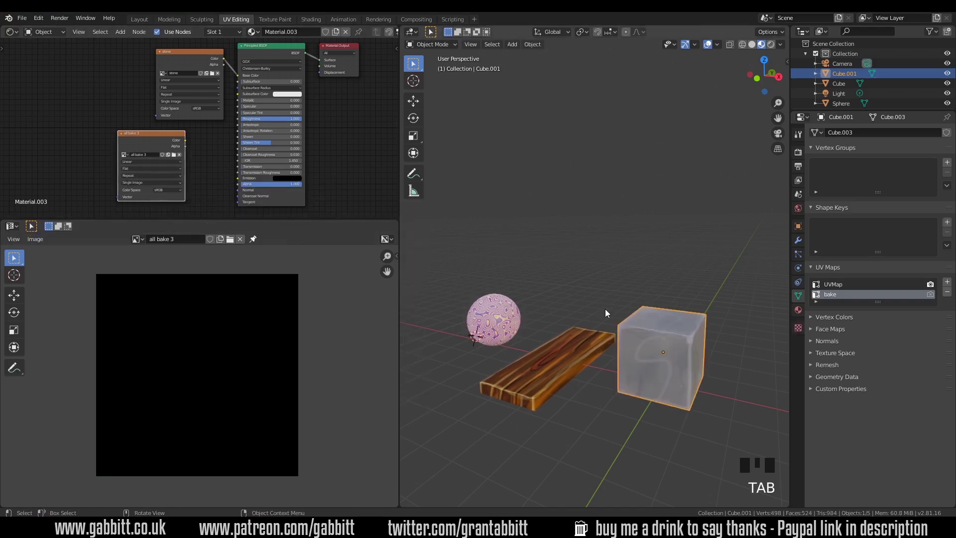
left_click(585, 344)
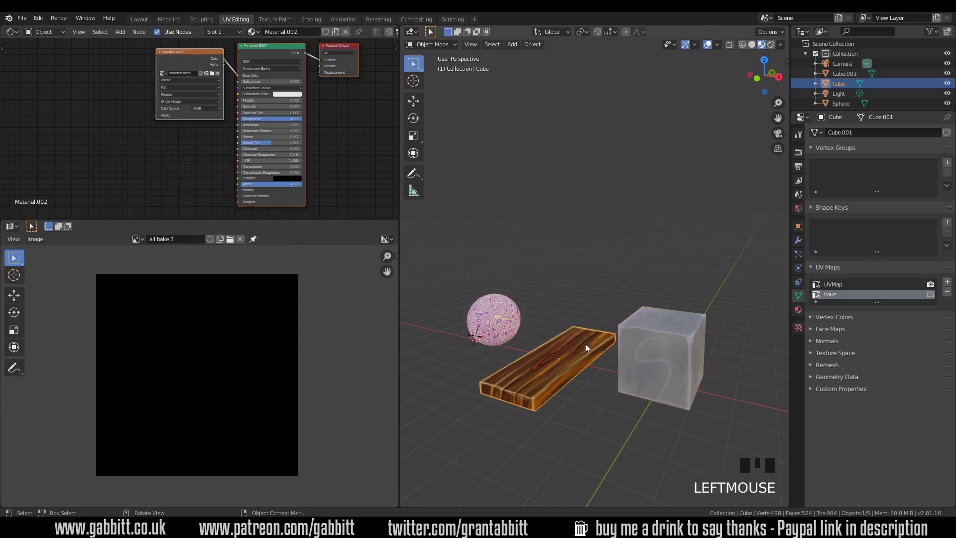
left_click(190, 56)
left_click_drag(176, 56, 142, 71)
scroll(139, 80, "up", 2)
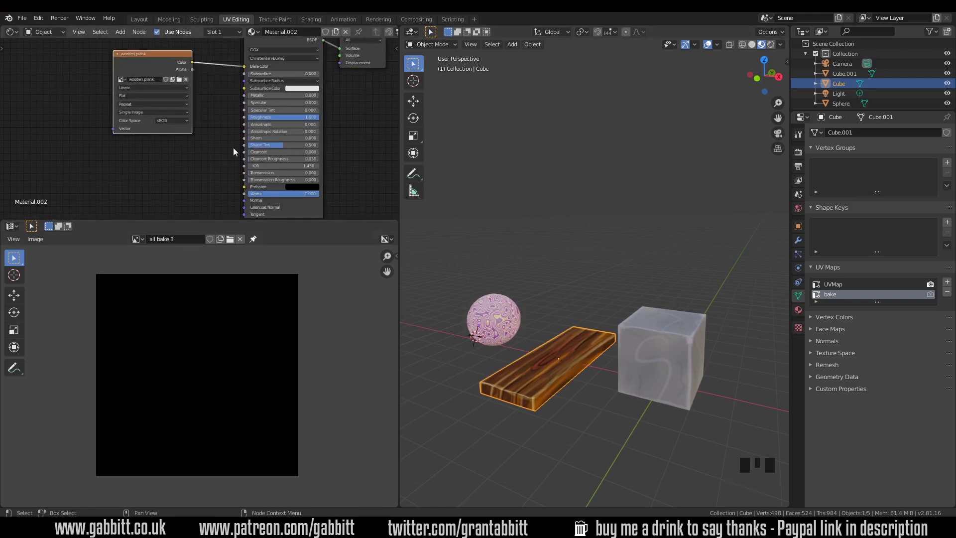
left_click_drag(170, 72, 174, 61)
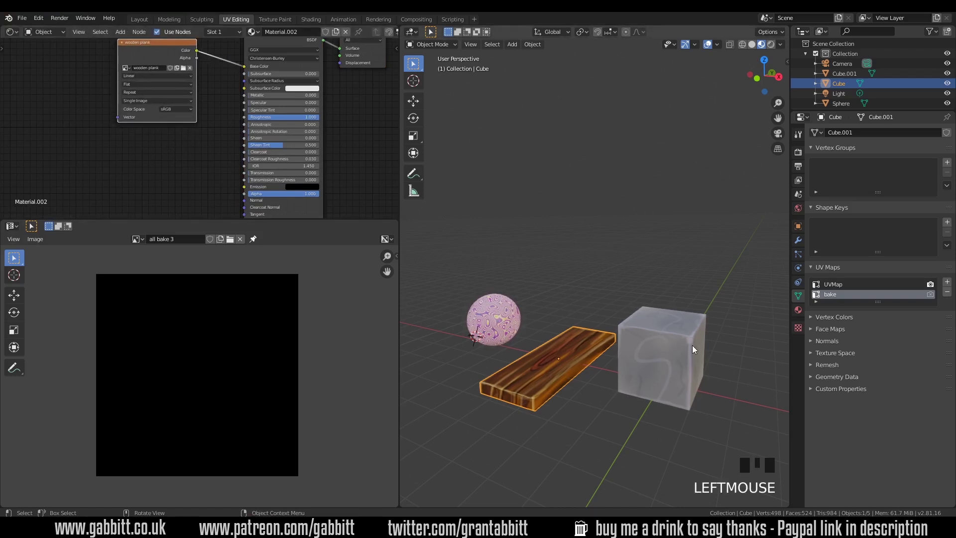
Step: Copy the all bake 3 image texture node from the stone cube's material
left_click(673, 335)
left_click(139, 140)
left_click_drag(139, 137, 149, 139)
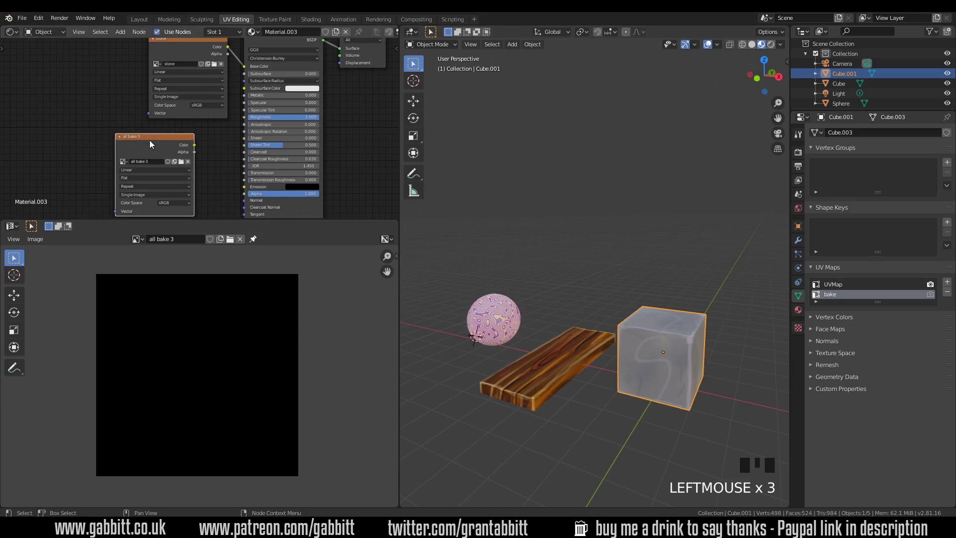
key("ctrl+c")
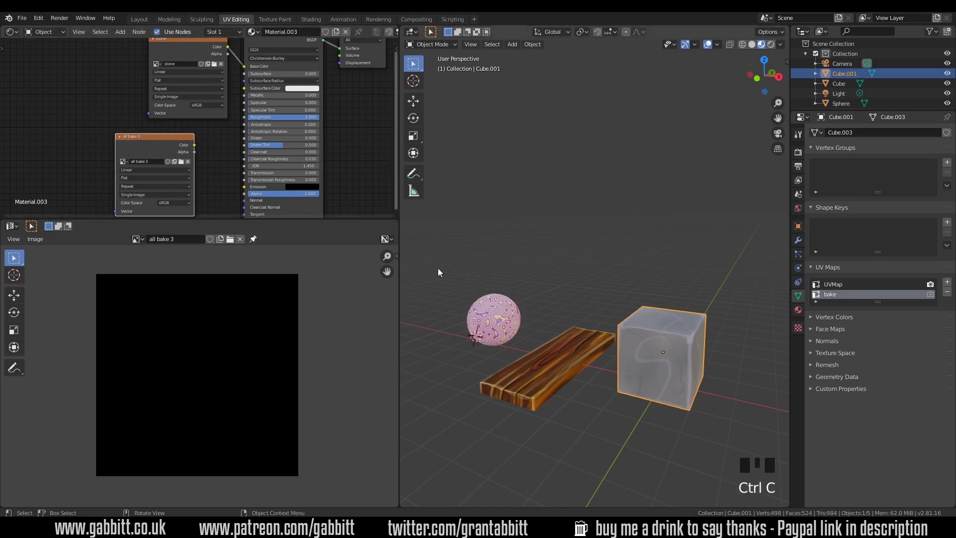
Step: Paste the all bake 3 image texture node, left unconnected and selected, into the plank's material
left_click(558, 369)
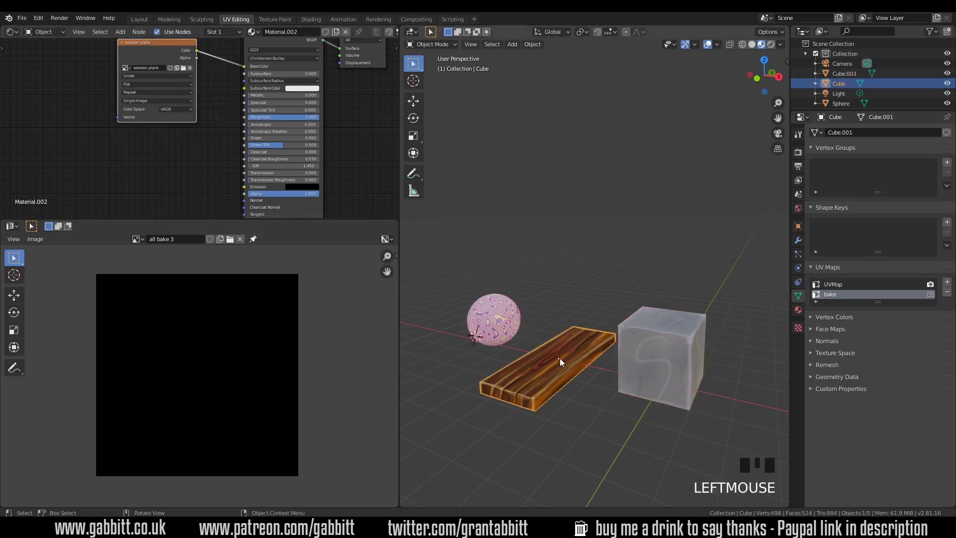
left_click(147, 172)
key("ctrl+v")
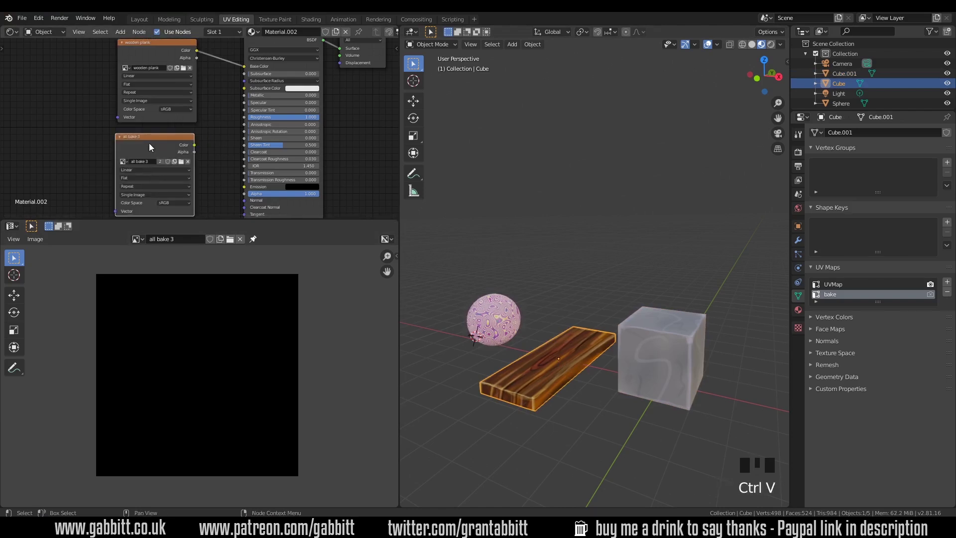
left_click(139, 133)
left_click(131, 141)
left_click(115, 160)
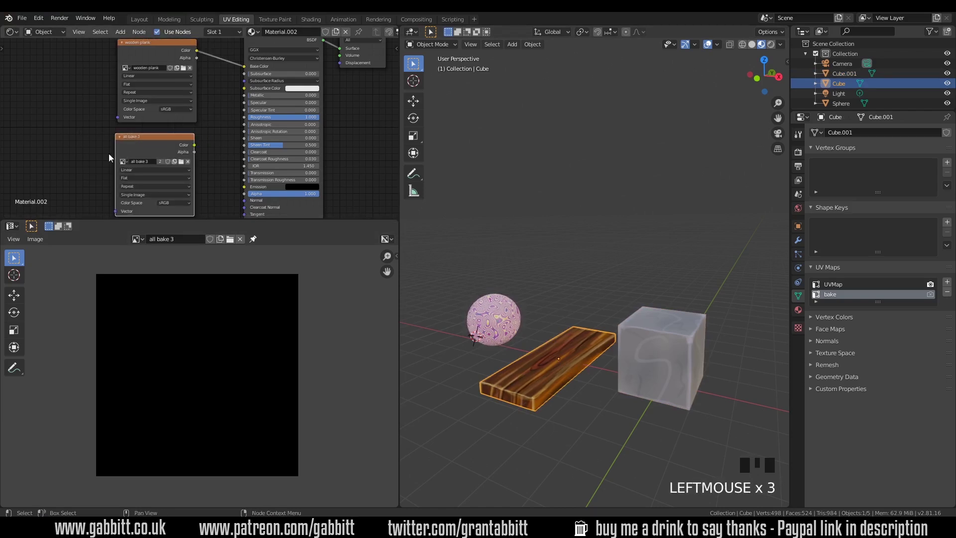
Step: Paste the copied all bake 3 image texture node into the sphere's material and keep it selected
left_click(664, 331)
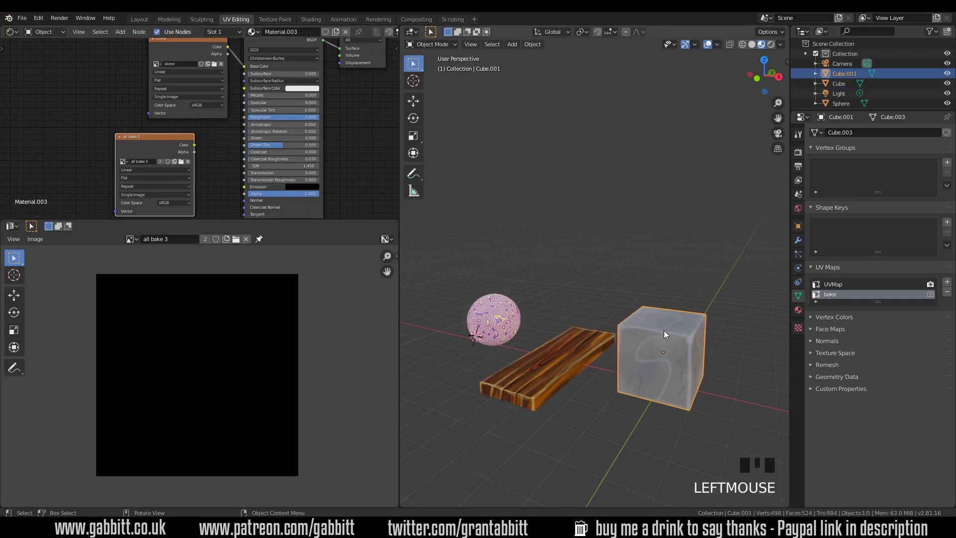
left_click(488, 317)
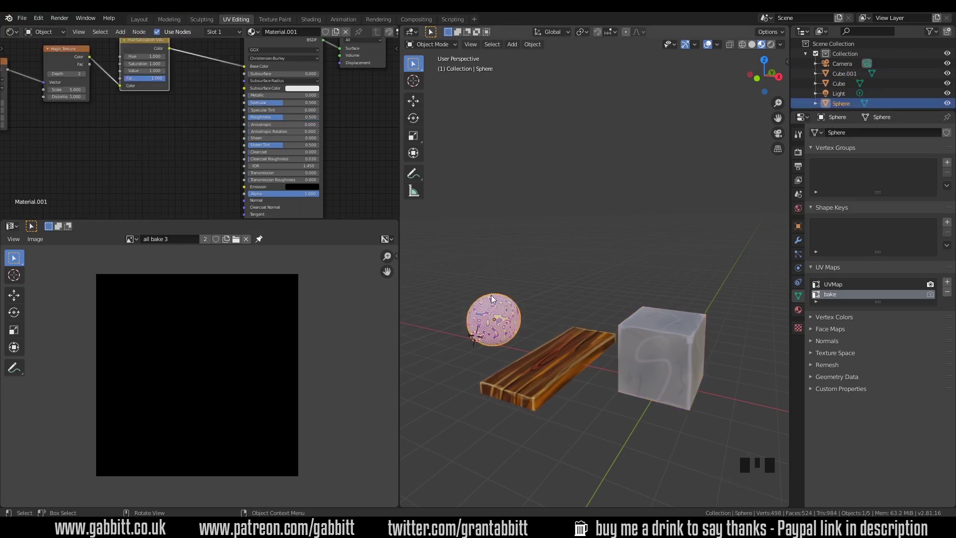
key("ctrl+v")
left_click(93, 161)
left_click(152, 147)
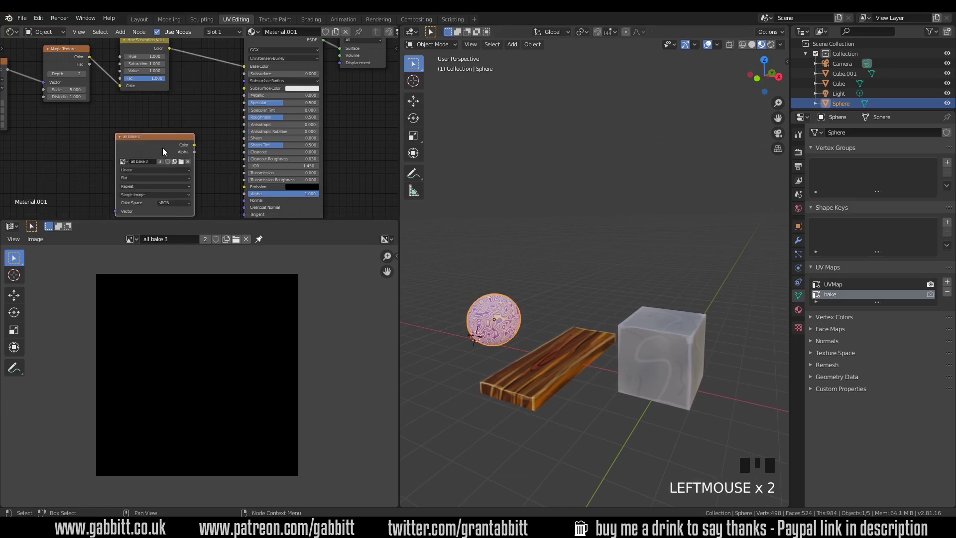
Step: Check the all bake 3 node in each object's material and the stone cube's selected and render-active UV maps
left_click(559, 376)
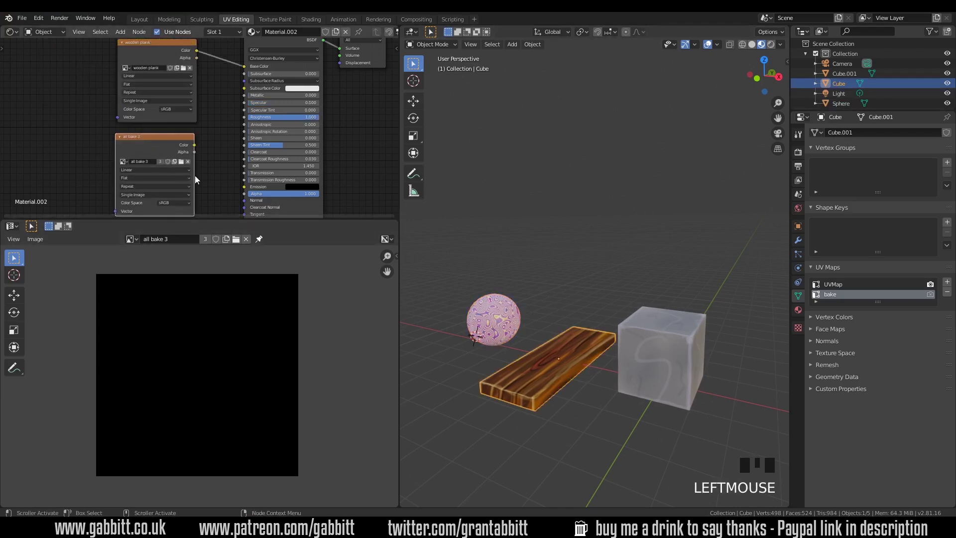
left_click(637, 335)
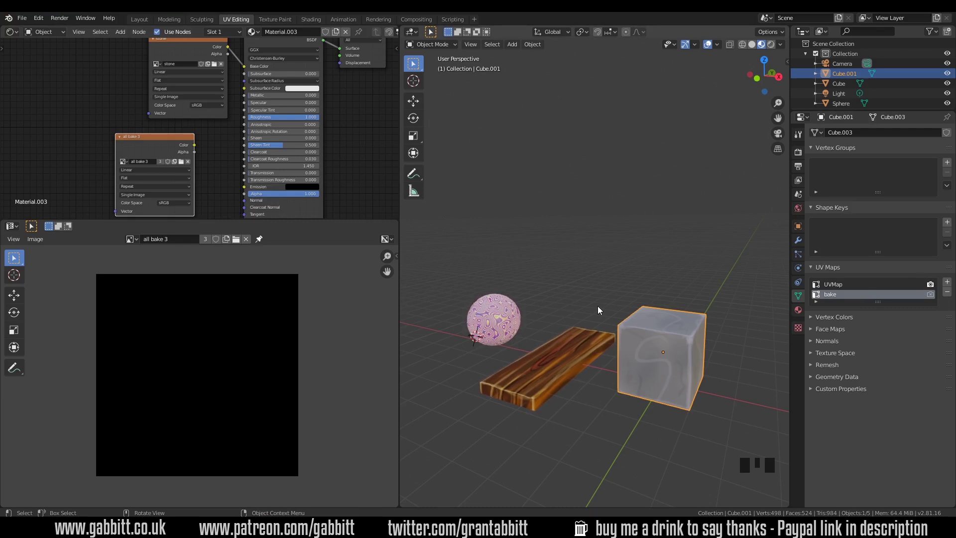
left_click(838, 284)
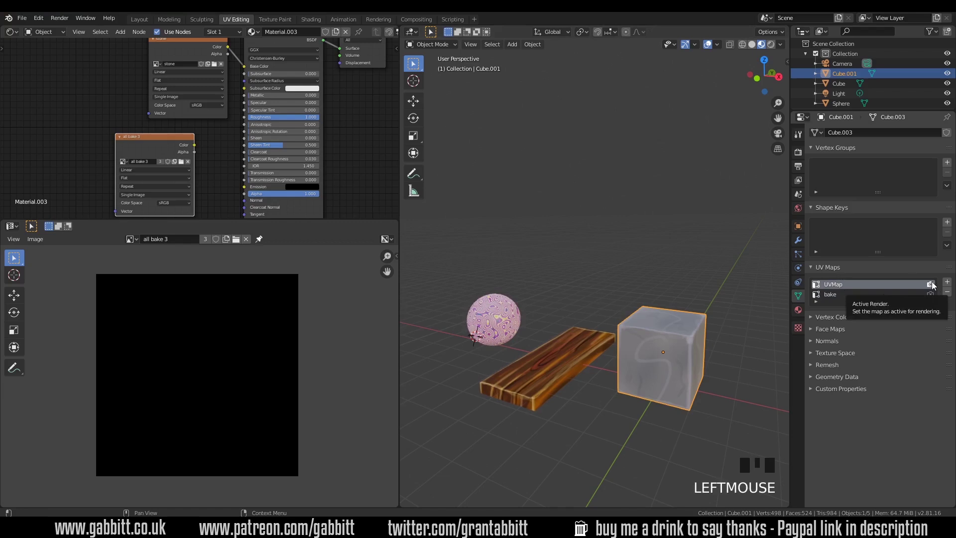
left_click(834, 295)
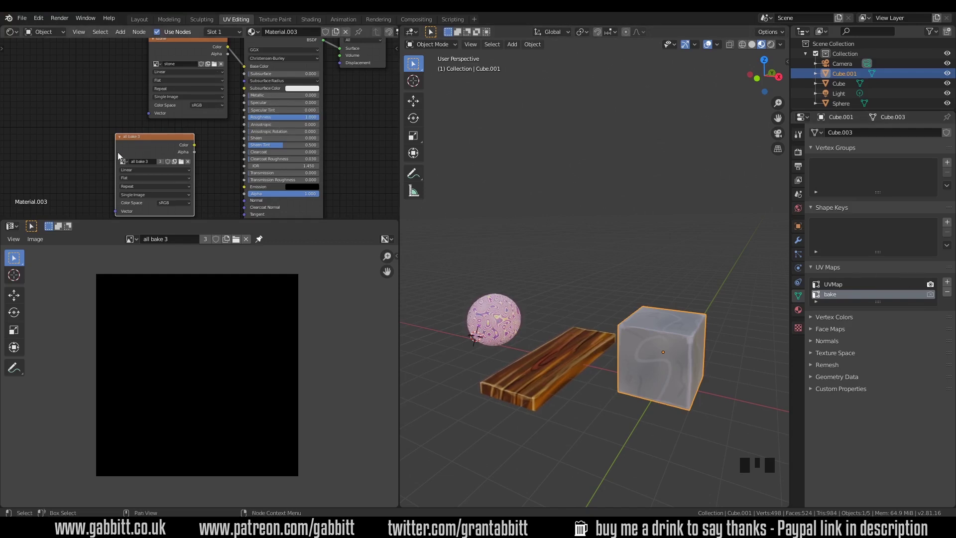
left_click(592, 337)
left_click(512, 314)
left_click(592, 358)
left_click(592, 358)
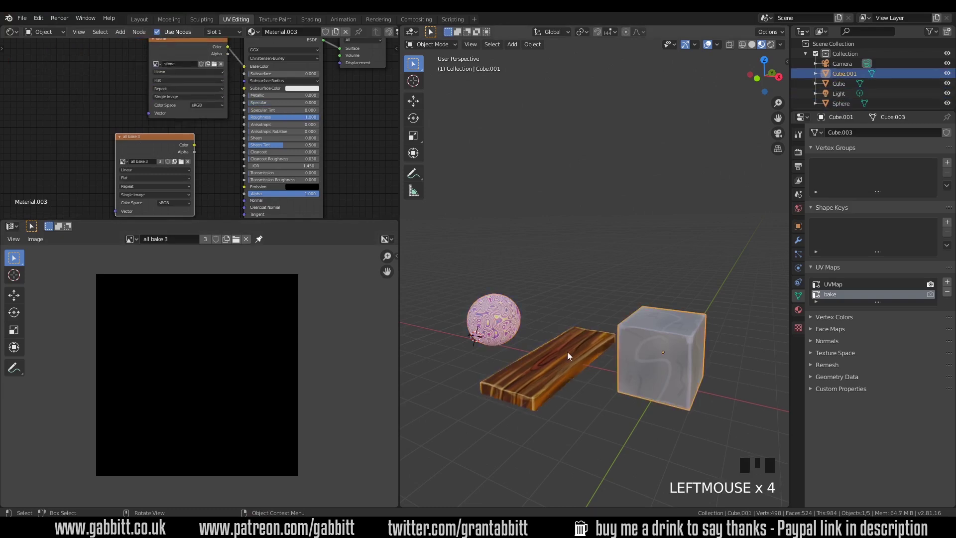
left_click(566, 351)
left_click(490, 320)
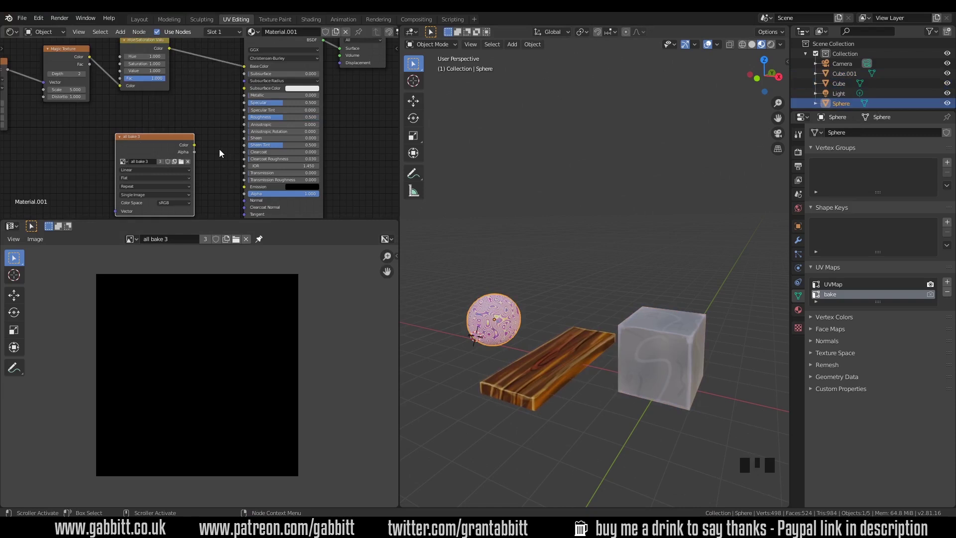
Step: Select the sphere, plank and stone cube and bake them with the Diffuse type, using only the color contribution
left_click_drag(471, 227, 657, 393)
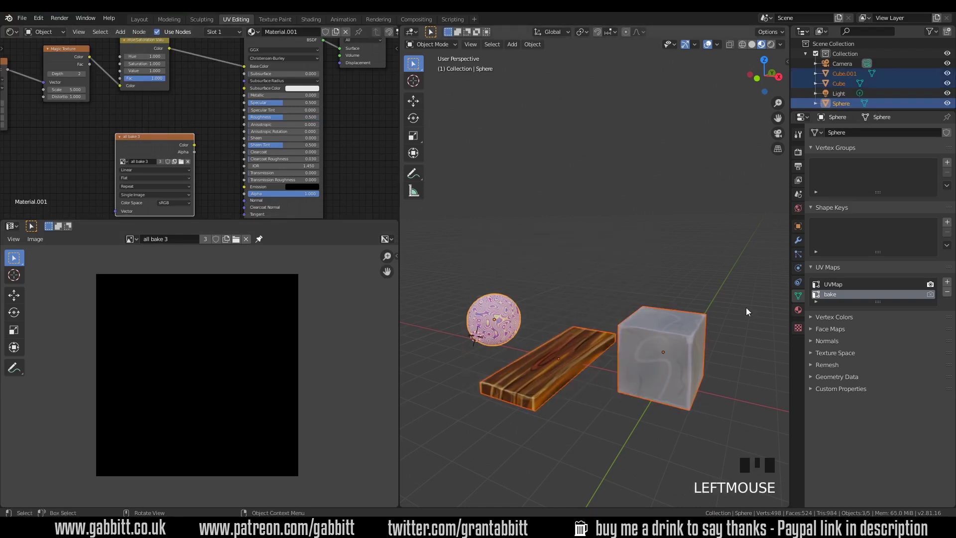
left_click(797, 154)
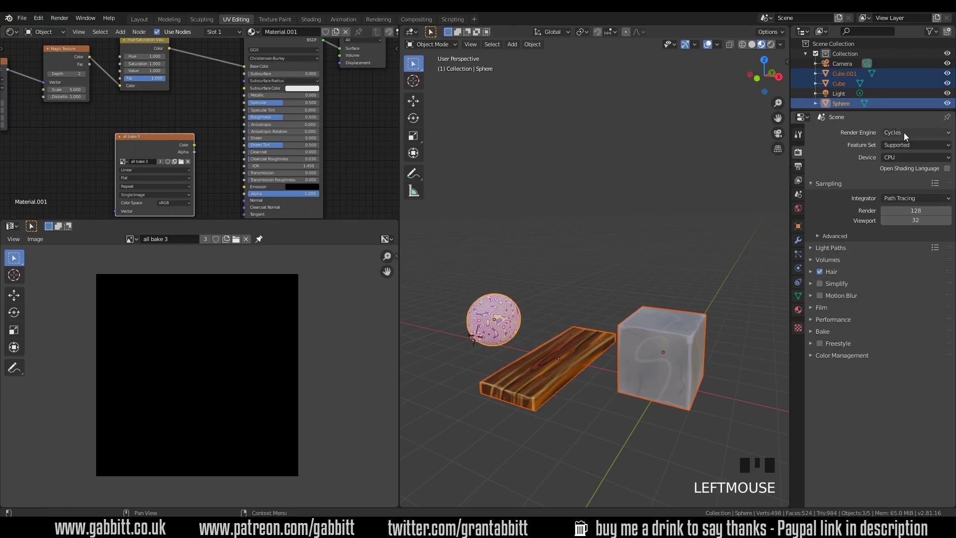
left_click(826, 331)
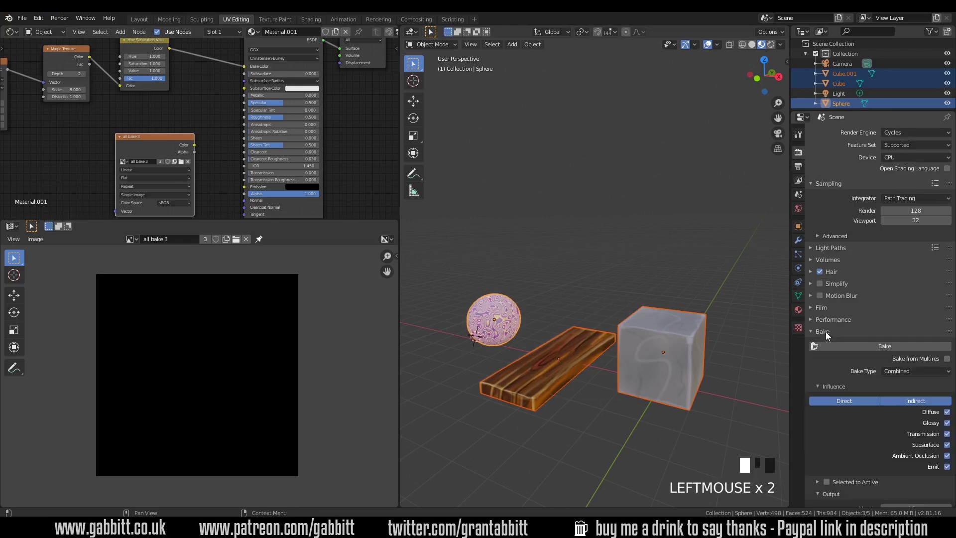
left_click(900, 369)
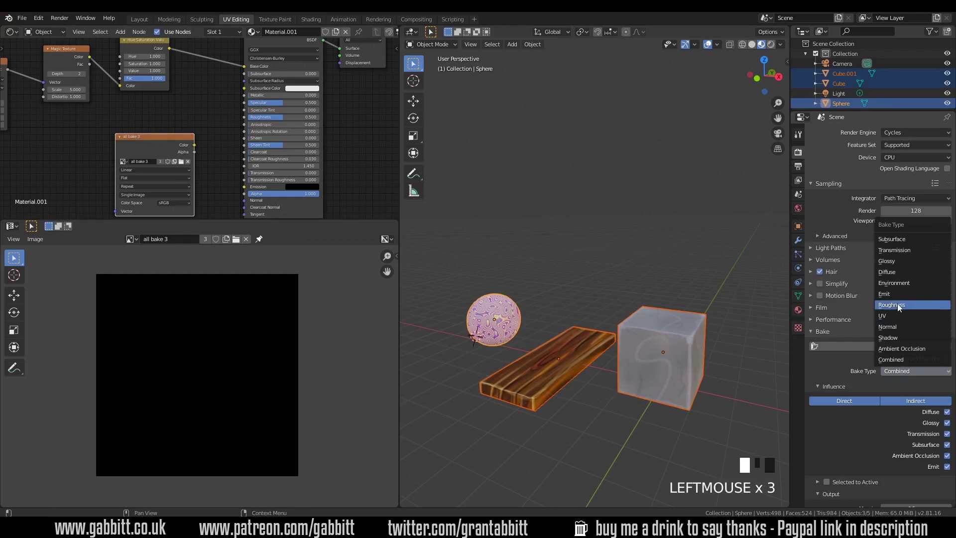
left_click(887, 272)
left_click(839, 401)
left_click(879, 401)
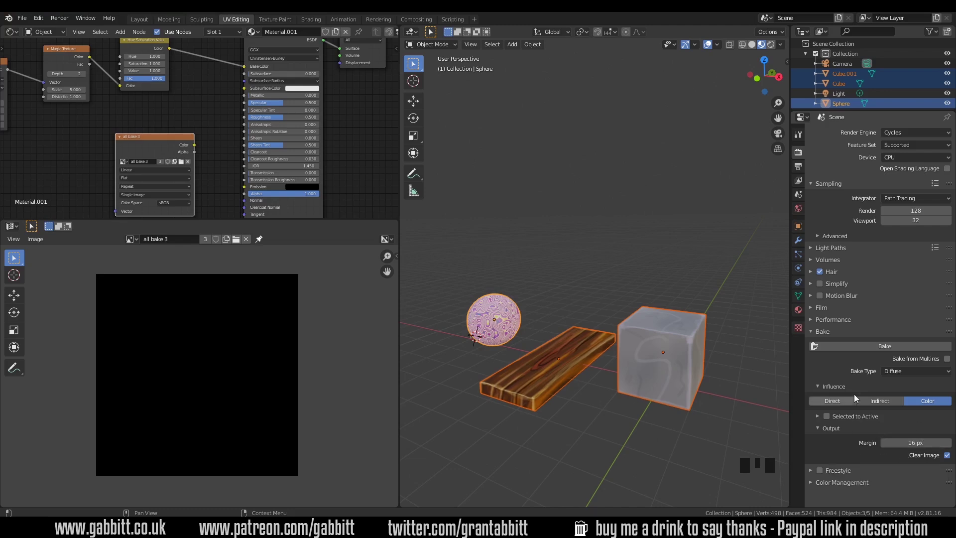
left_click(871, 346)
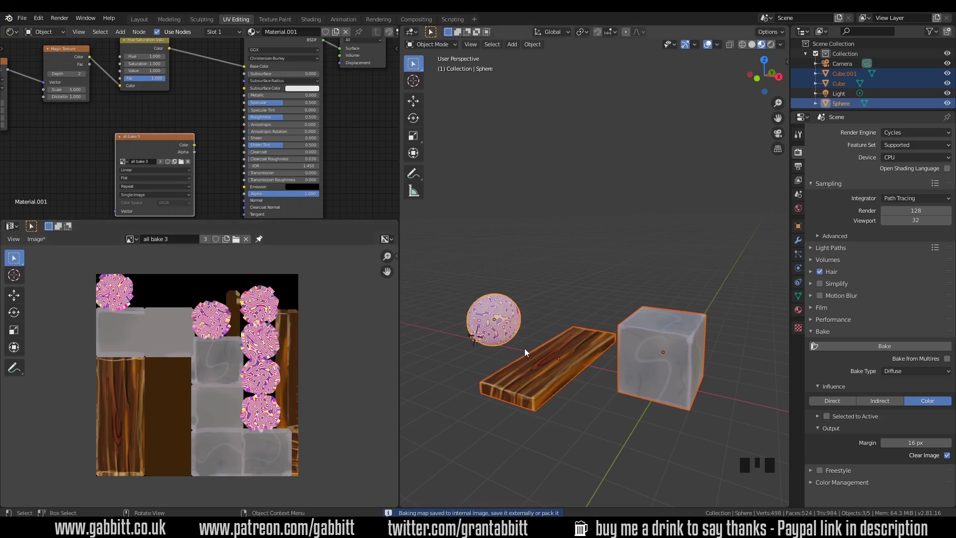
Step: Examine the baked margins around the UV islands of all three objects in the all bake 3 image
key("Tab")
scroll(204, 371, "up", 5)
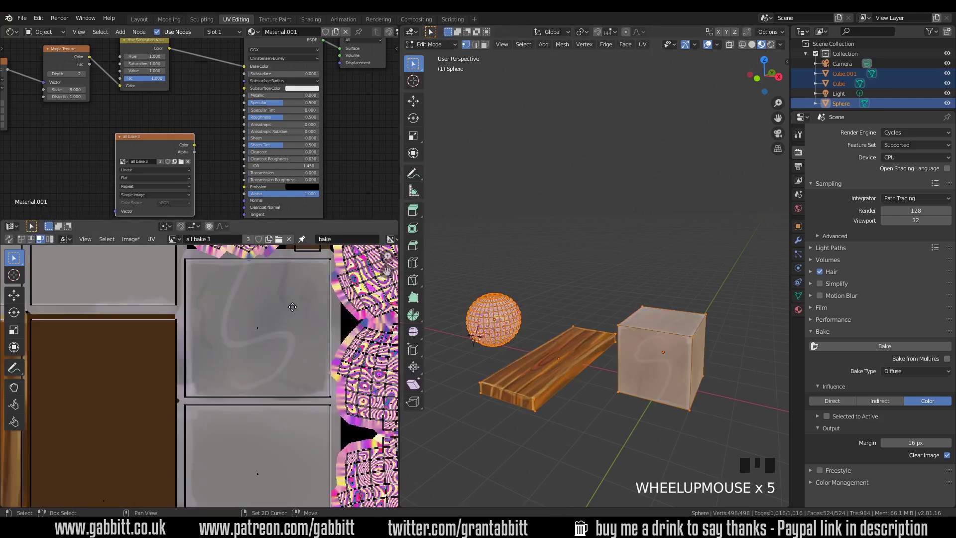
middle_click_drag(205, 370, 164, 386, "shift")
scroll(309, 316, "up", 2)
middle_click_drag(310, 315, 267, 351, "shift")
scroll(260, 394, "up", 2)
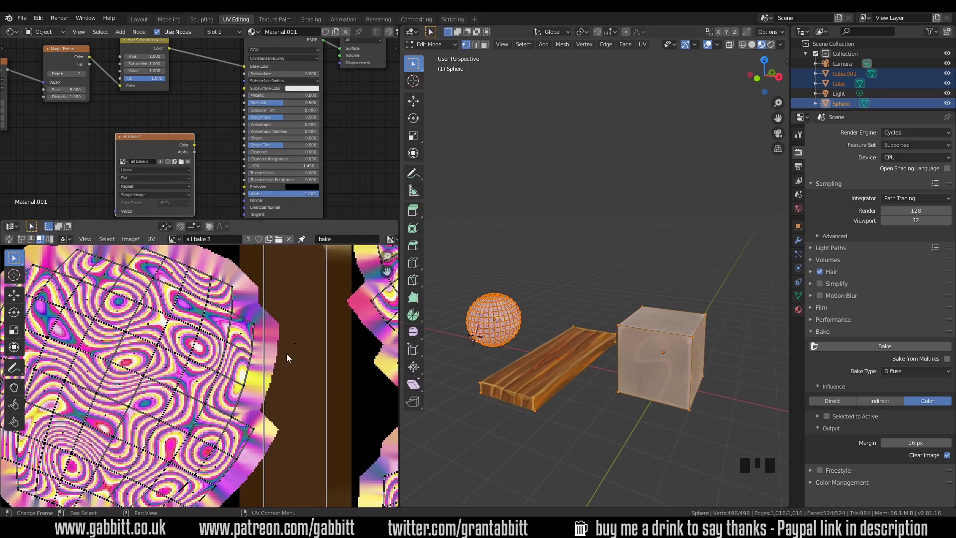
scroll(286, 353, "down", 2)
scroll(266, 359, "down", 1)
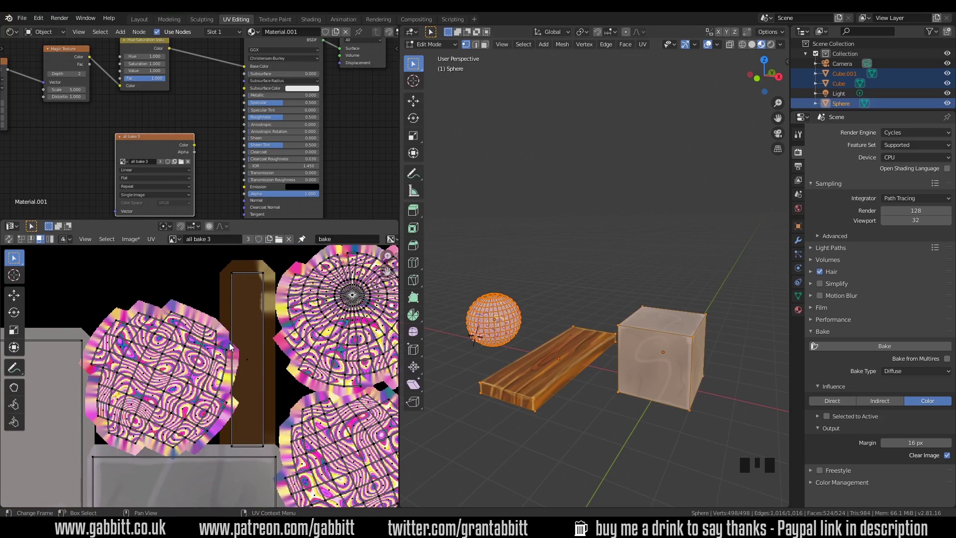
Step: Set the bake margin to 3 px and bake the three objects again
left_click(900, 442)
type("3")
key("Return")
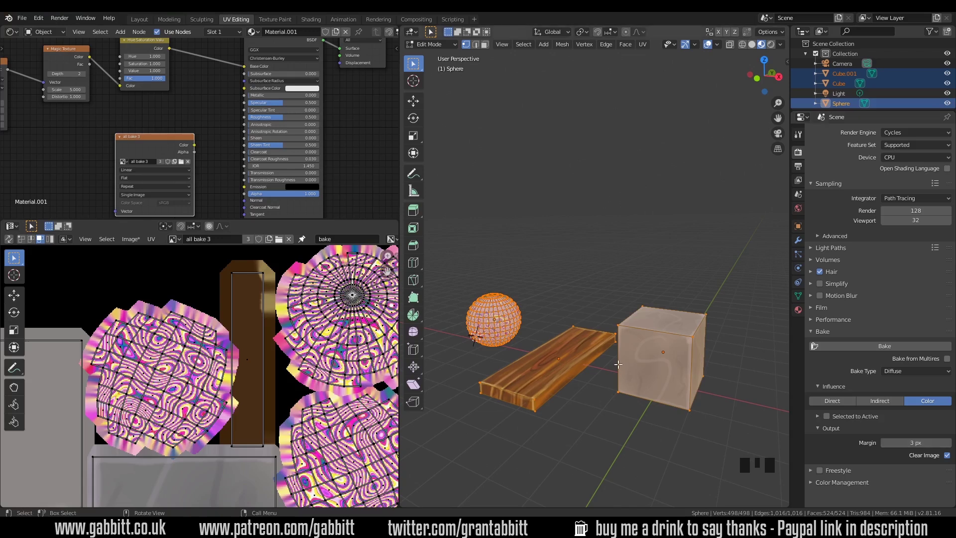
left_click(869, 345)
Step: Check the rebaked islands for overlapping margins and save the all bake 3 image
scroll(320, 316, "down", 6)
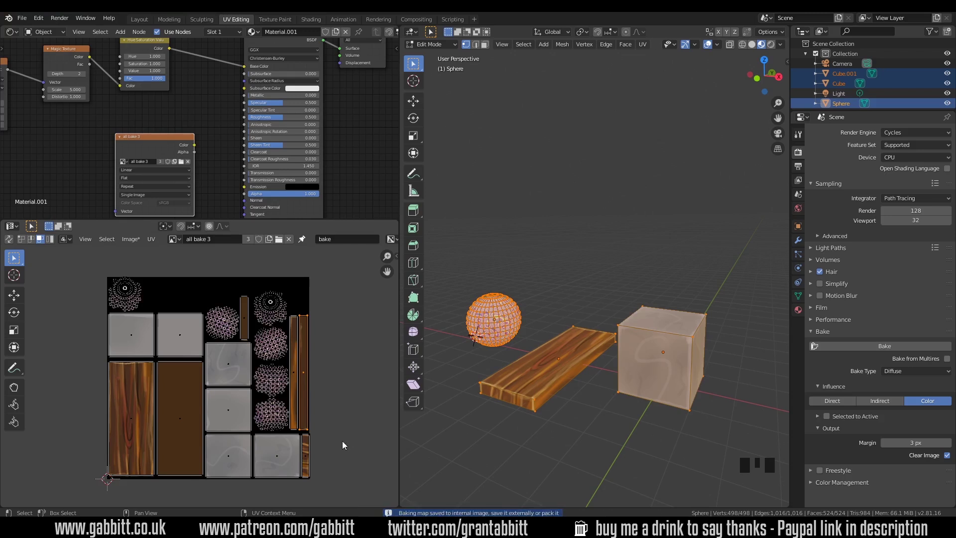
scroll(310, 383, "up", 5)
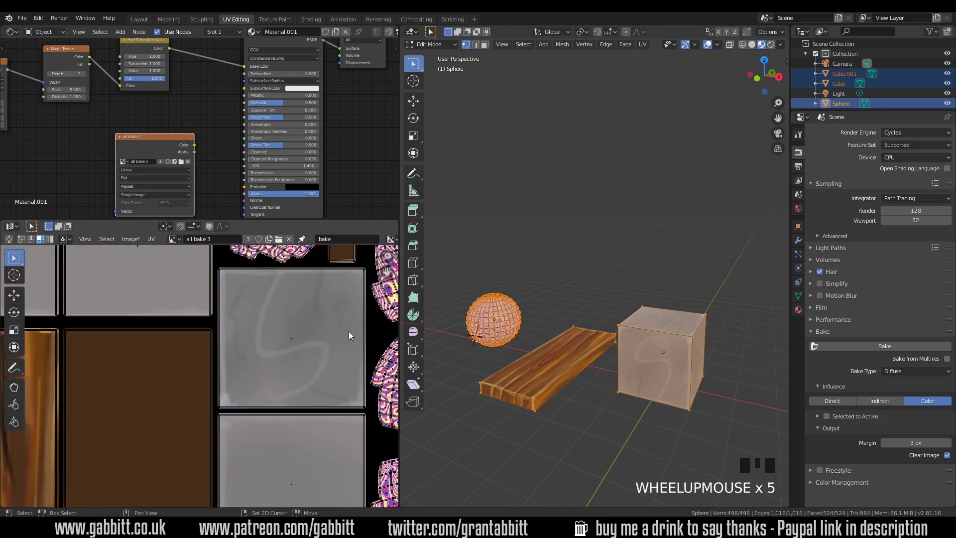
middle_click_drag(349, 331, 155, 427, "shift")
middle_click_drag(294, 494, 292, 430)
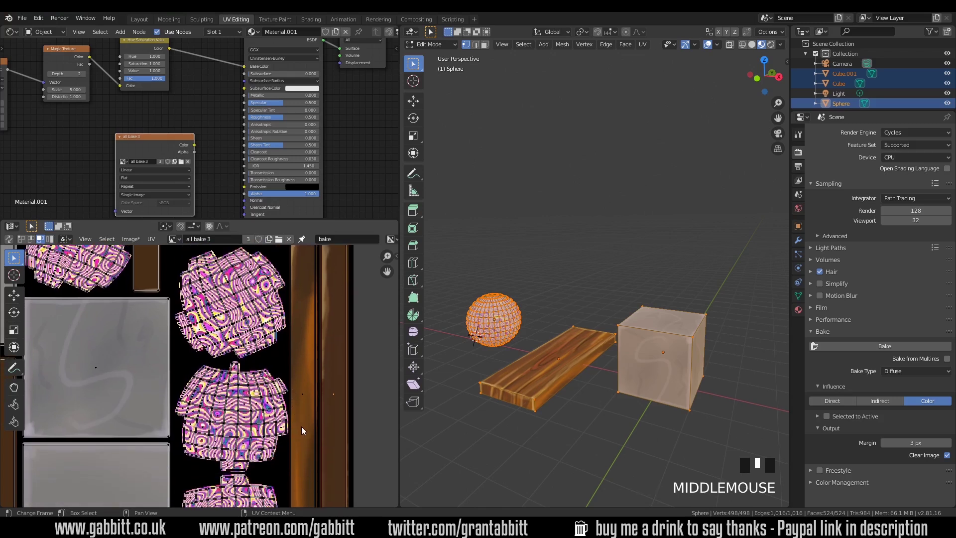
left_click(128, 238)
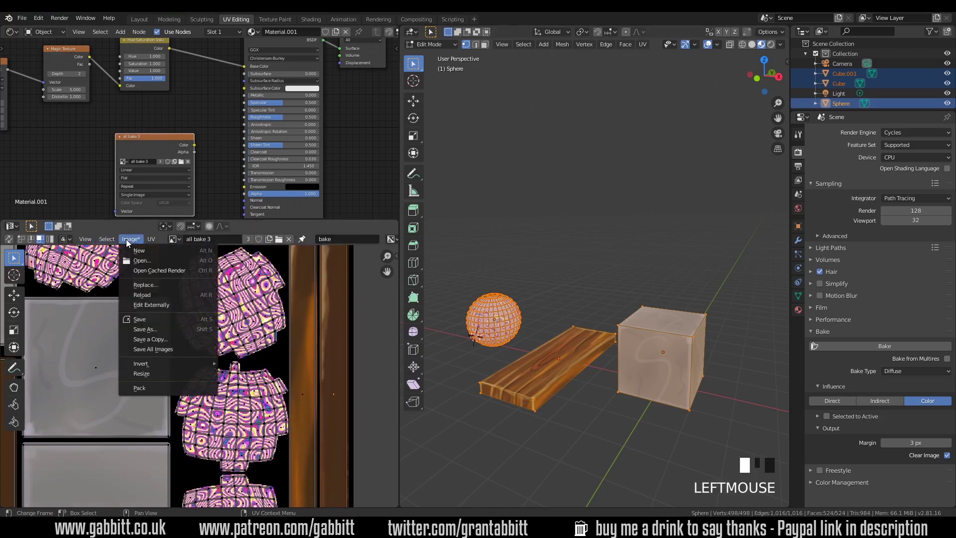
left_click(140, 318)
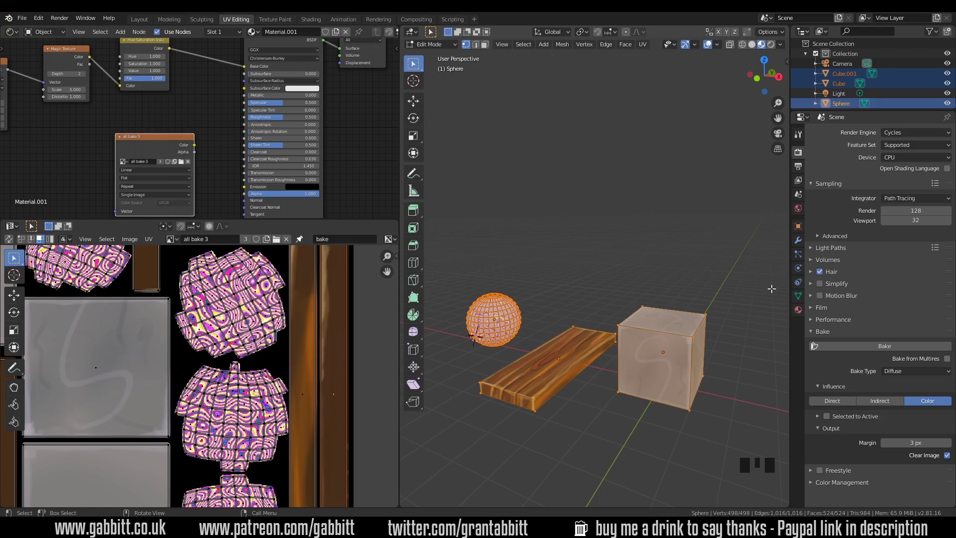
Step: Duplicate the stone cube's material, delete its stone texture node and connect the all bake 3 color to the base color
left_click(799, 296)
key("Tab")
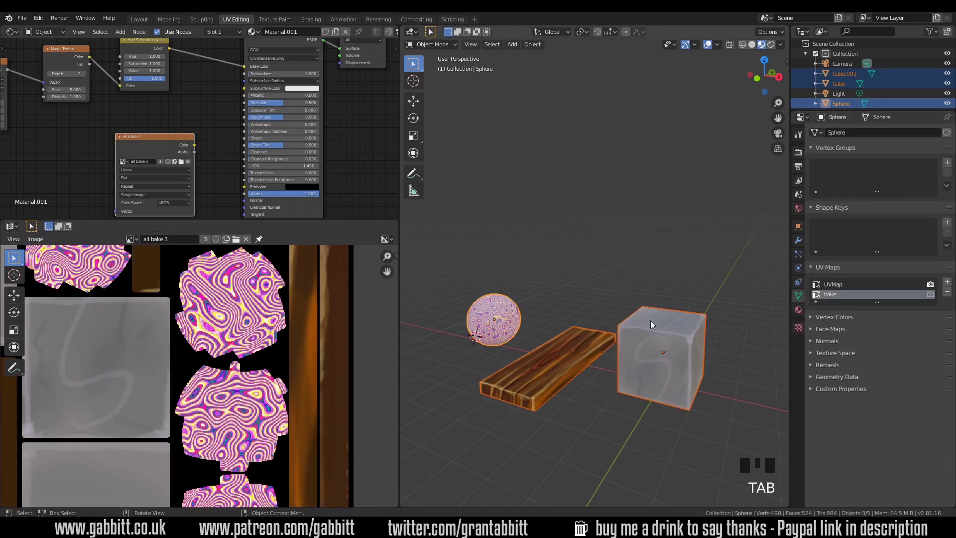
left_click(658, 329)
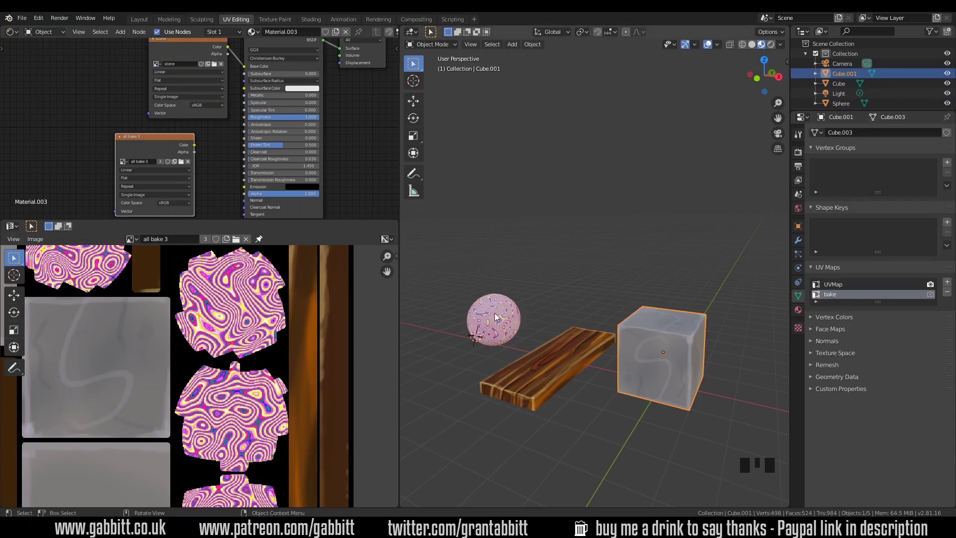
scroll(372, 169, "down", 1)
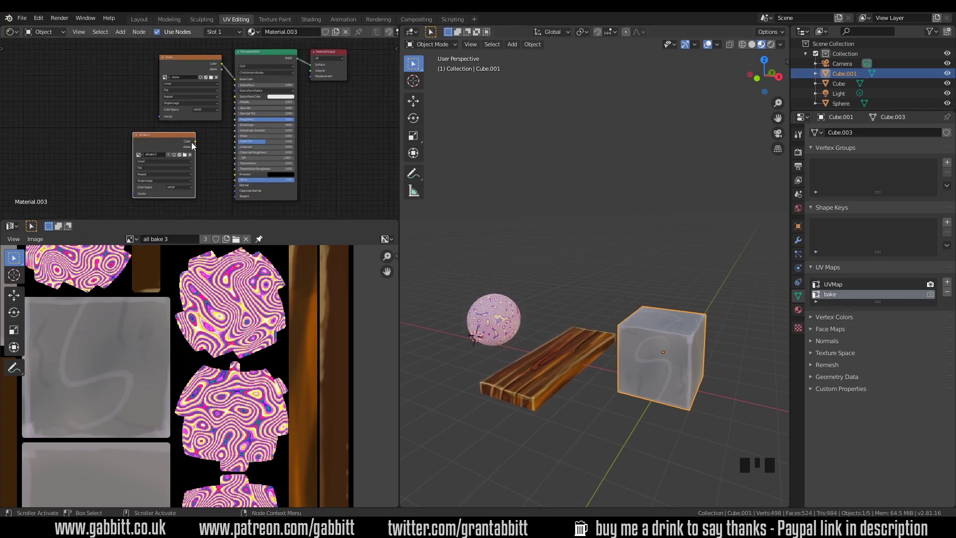
left_click(337, 35)
left_click_drag(191, 65, 92, 64)
key("Delete")
left_click_drag(195, 141, 234, 79)
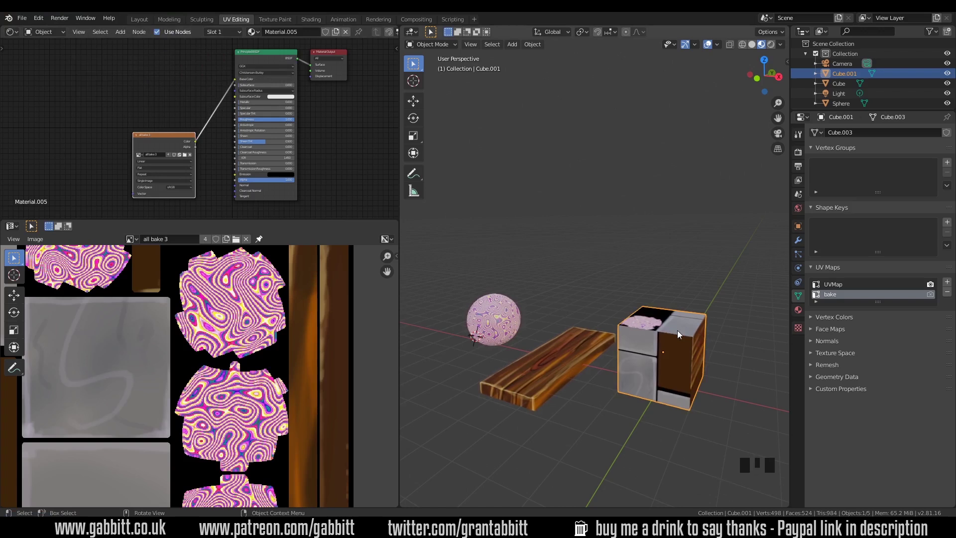
Step: Make the bake UV map active for rendering on the stone cube
left_click(930, 295)
scroll(250, 376, "down", 3)
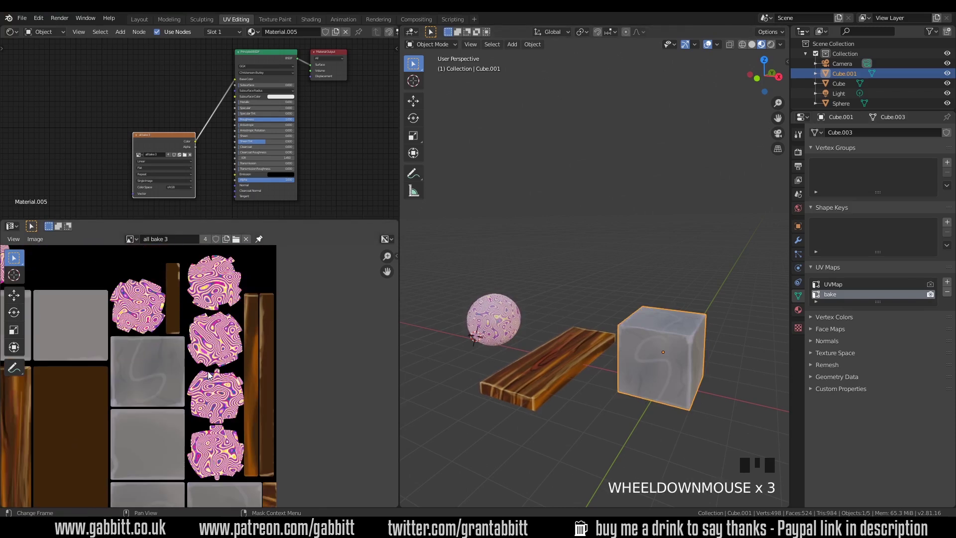
middle_click_drag(210, 375, 238, 348)
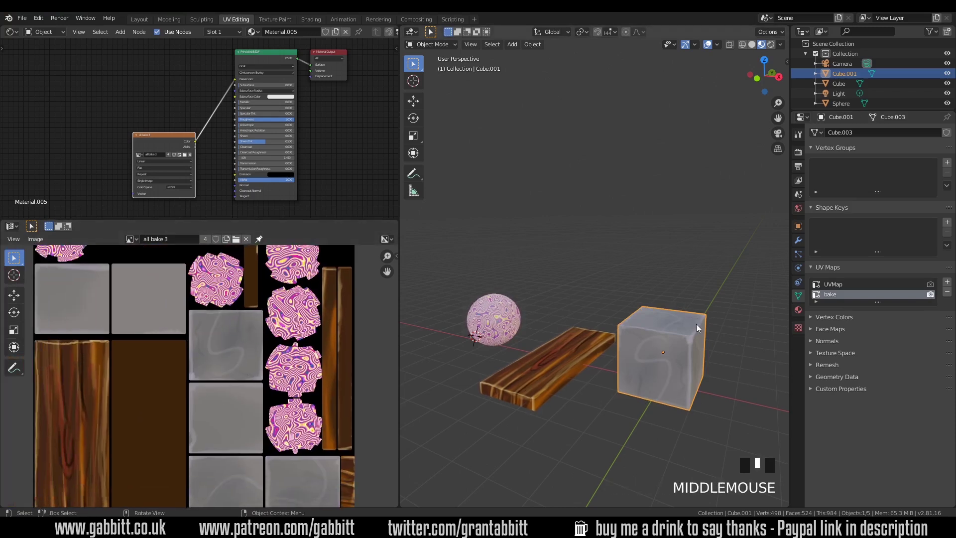
Step: Link the stone cube's baked material to the sphere and the plank
left_click(513, 309)
left_click(566, 348, "shift")
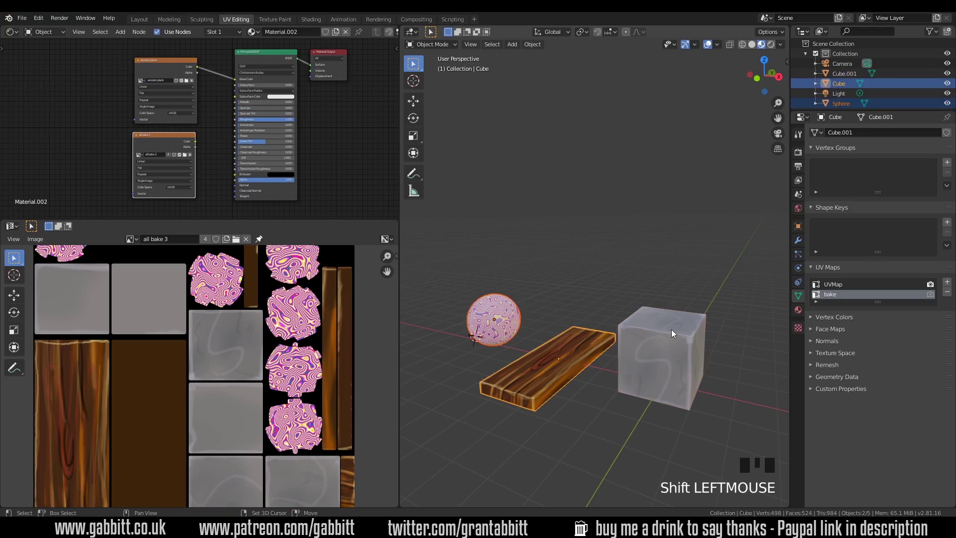
left_click(671, 330, "shift")
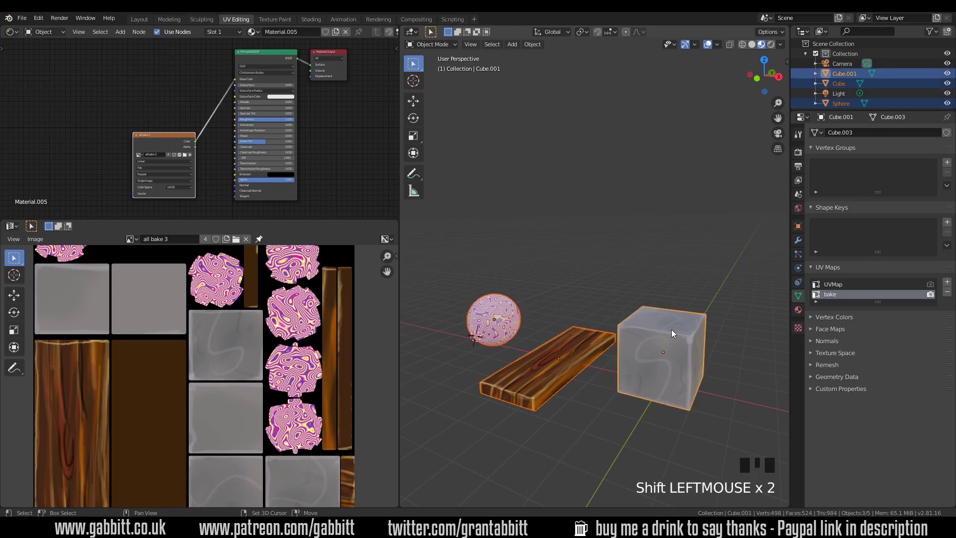
key("ctrl+l")
left_click(598, 284)
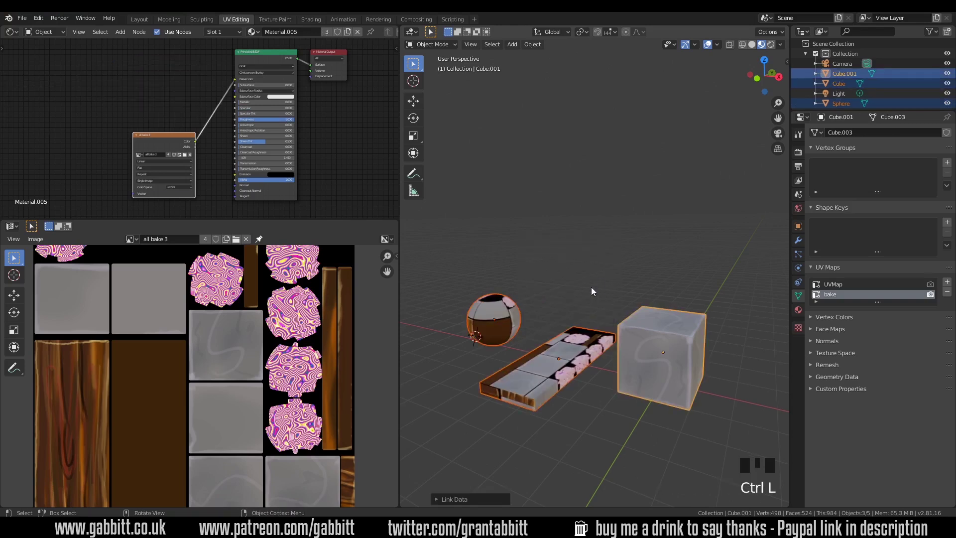
Step: Make the bake UV map active for rendering on the plank and the sphere
left_click(554, 361)
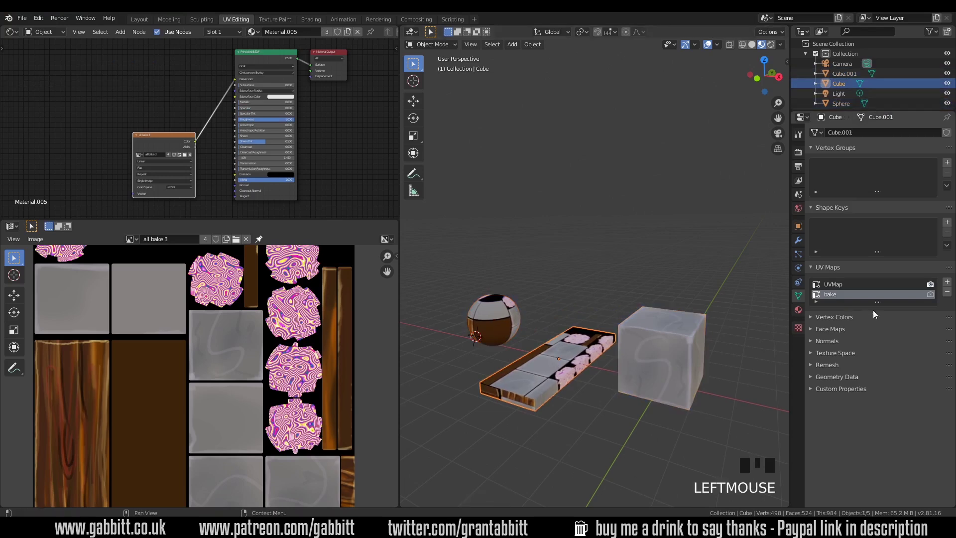
left_click(929, 295)
left_click(498, 316)
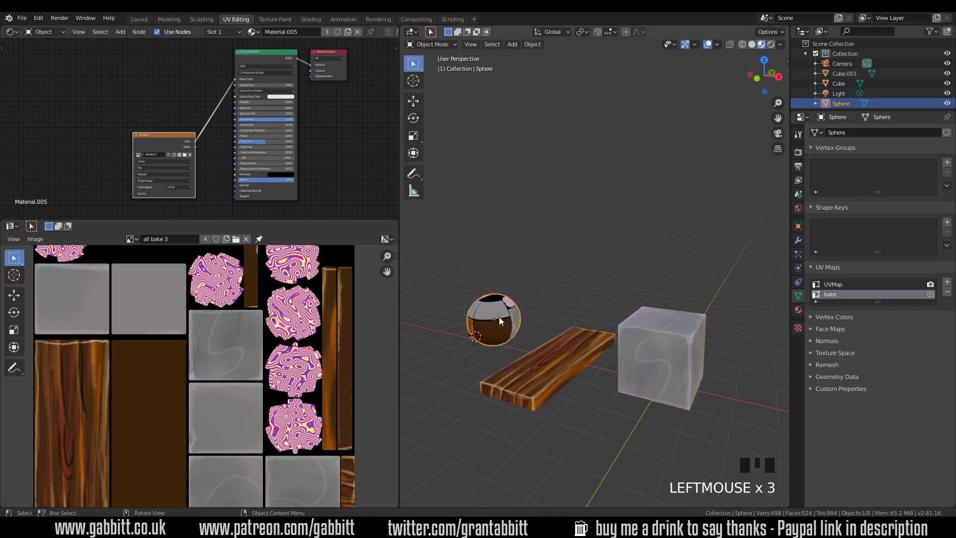
left_click(929, 295)
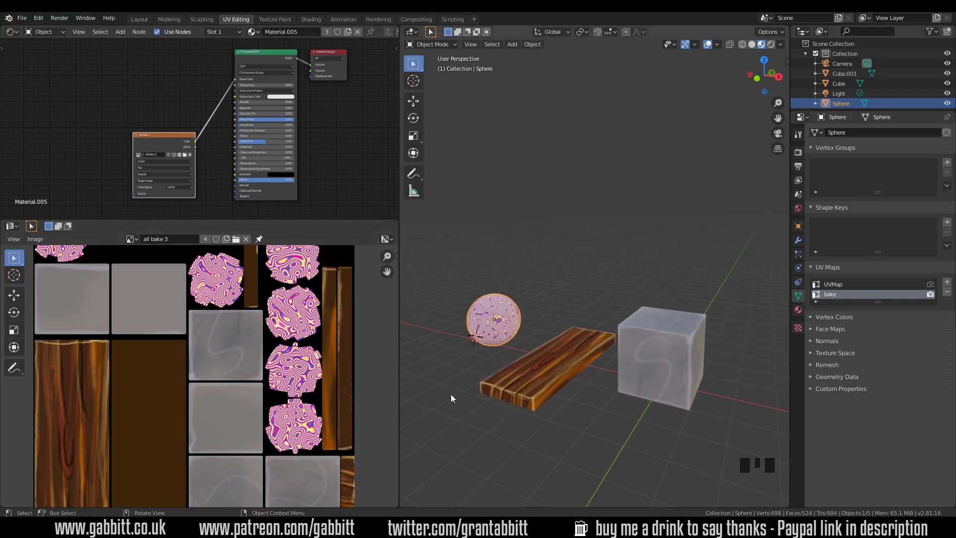
left_click(832, 285)
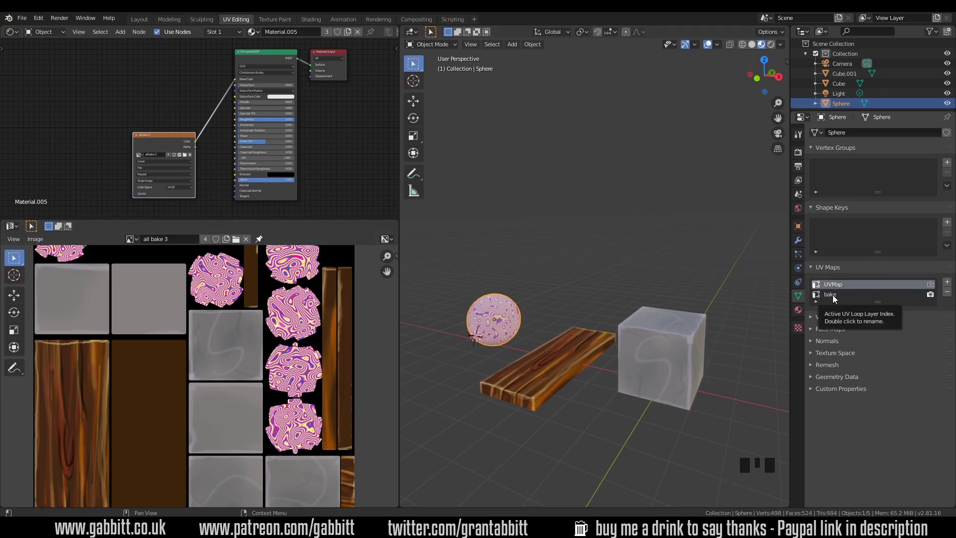
left_click(832, 295)
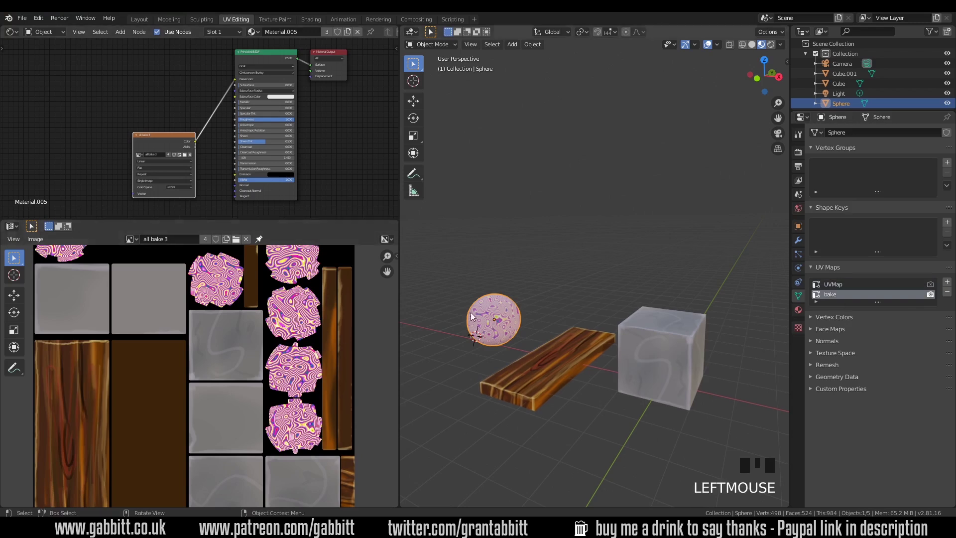
left_click(22, 18)
left_click(35, 98)
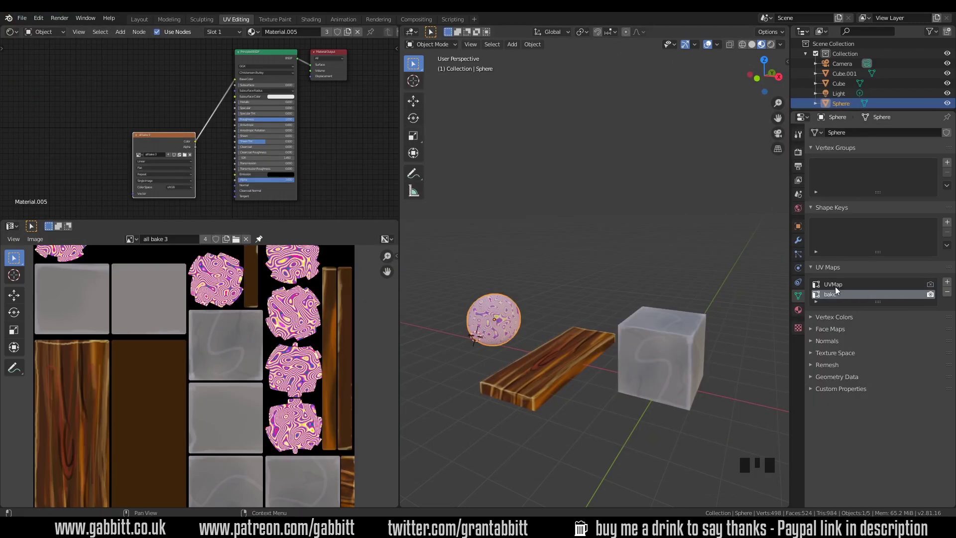
Step: Remove the original UVMap from the sphere, the plank and the stone cube, keeping only their bake map
left_click(835, 286)
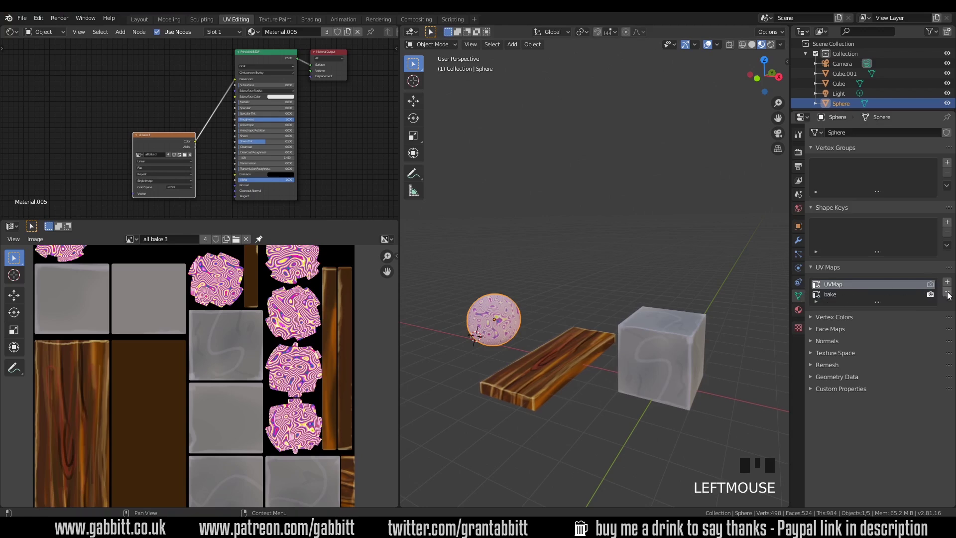
left_click(585, 369)
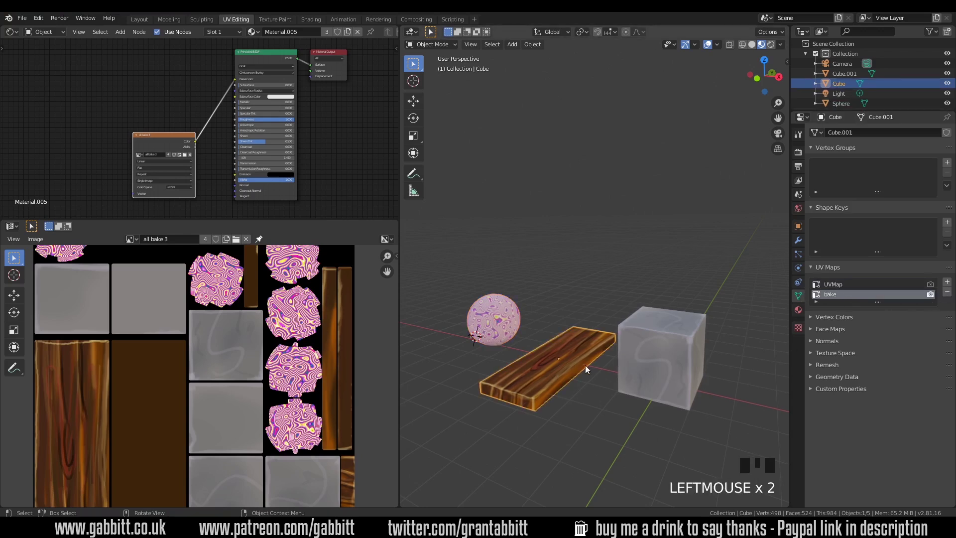
left_click(837, 285)
left_click(945, 295)
left_click(686, 333)
left_click(835, 287)
left_click(947, 291)
middle_click_drag(638, 328, 550, 322)
left_click(557, 349)
left_click(550, 323)
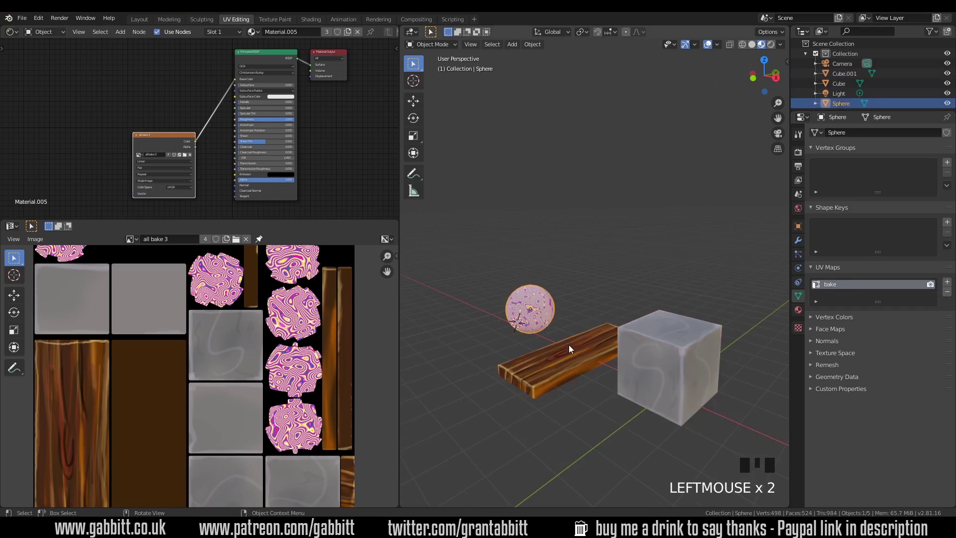